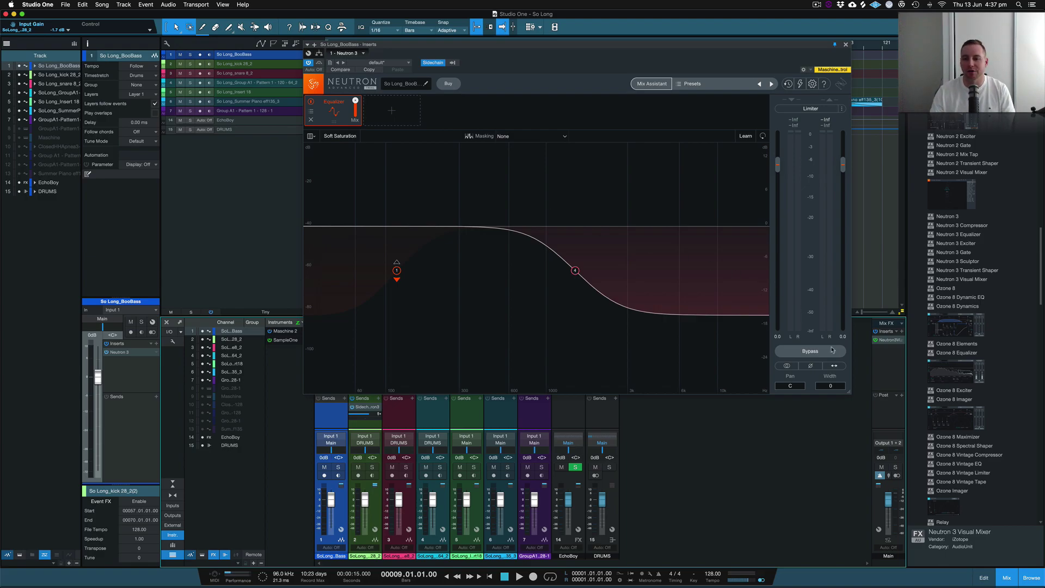
- Shrink the Neutron window and add a Compressor module after the Equalizer
{"action": "left_click_drag", "start_coordinate": [853, 393], "coordinate": [866, 372]}
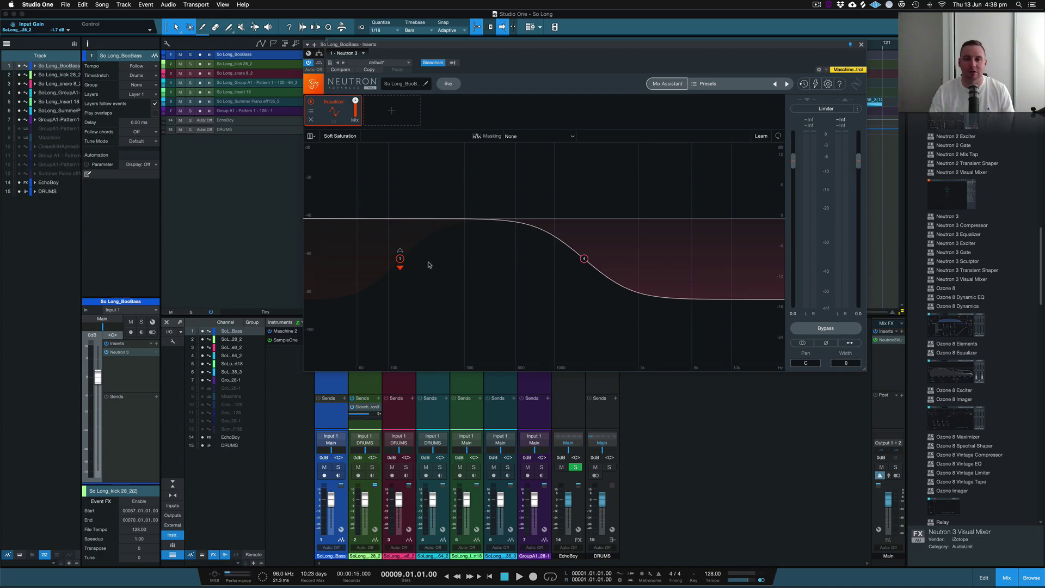
{"action": "left_click", "coordinate": [405, 121]}
{"action": "left_click", "coordinate": [400, 140]}
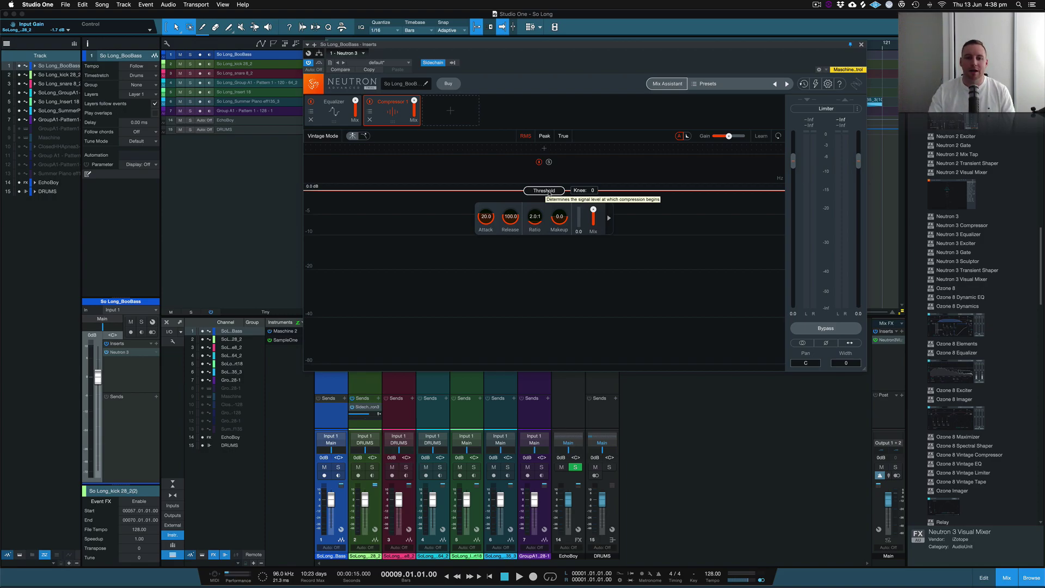
- Enable the compressor's Vintage Mode and, during playback, drag the threshold down to about -30.7 dB
{"action": "left_click", "coordinate": [364, 136]}
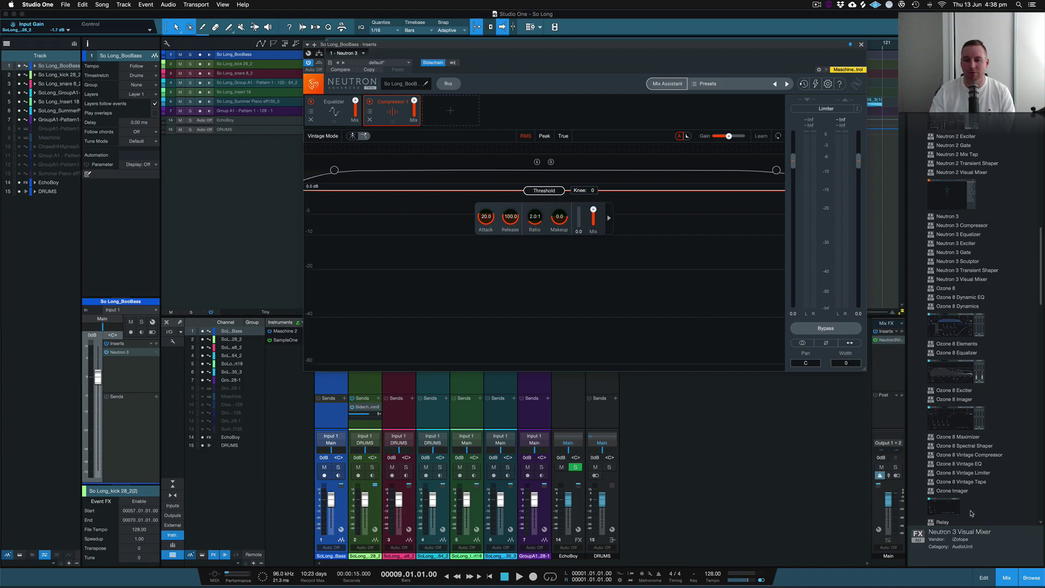
{"action": "key", "text": "space"}
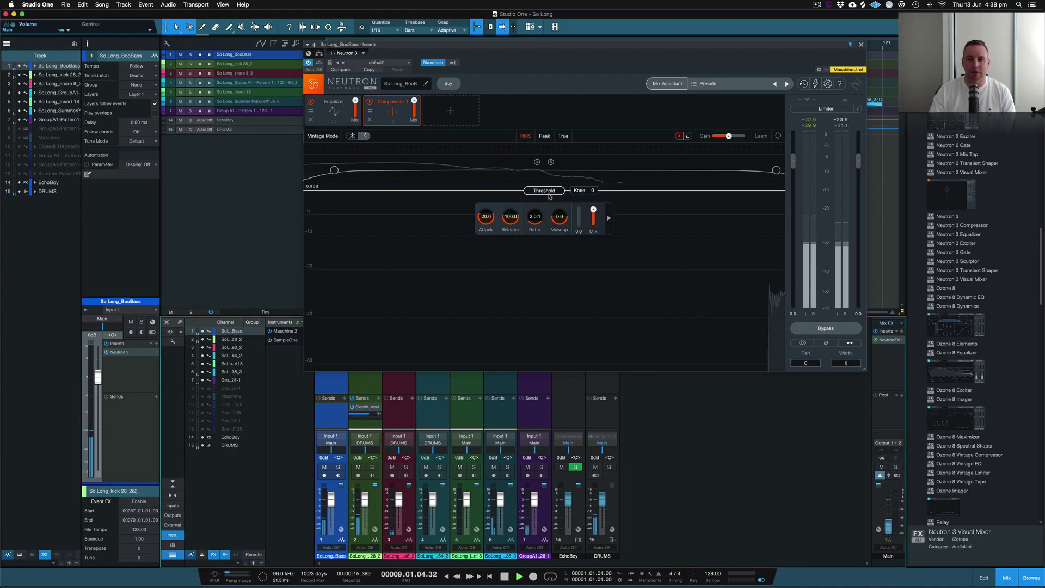
{"action": "left_click_drag", "start_coordinate": [517, 190], "coordinate": [552, 299]}
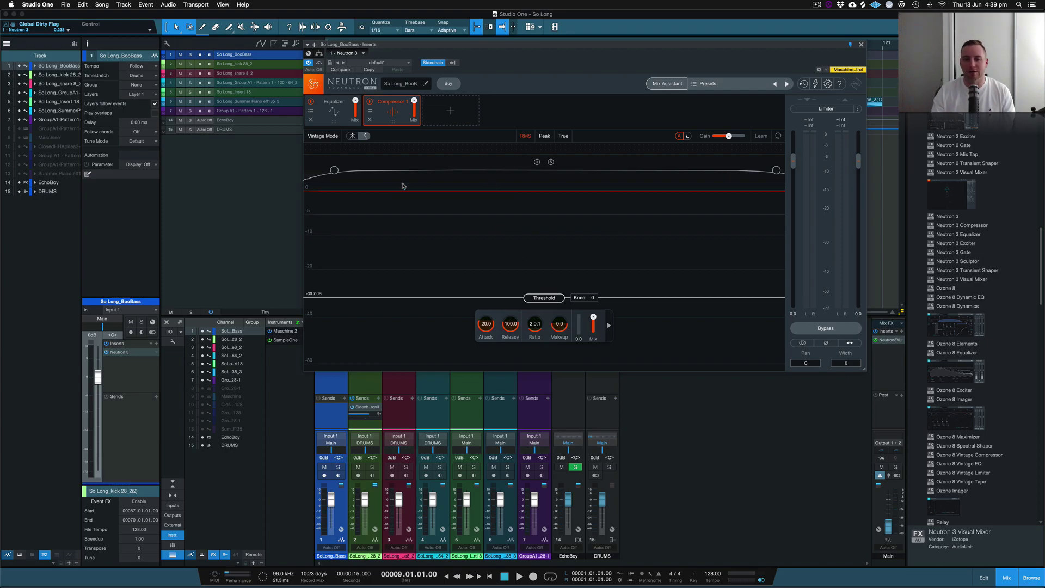
- Turn off Vintage Mode, enable auto release and disable auto gain on the compressor
{"action": "left_click", "coordinate": [352, 136]}
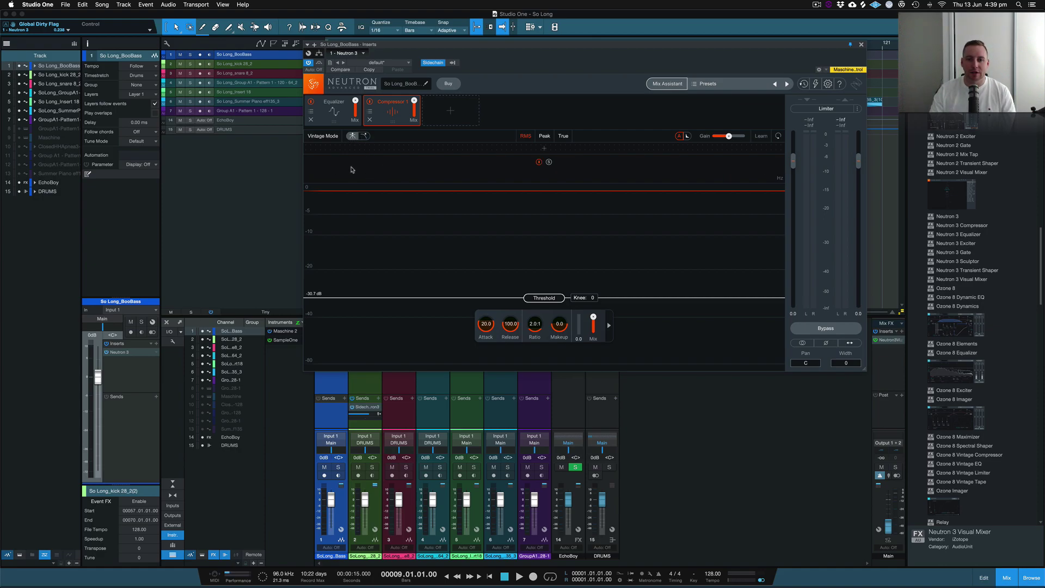
{"action": "left_click", "coordinate": [688, 137]}
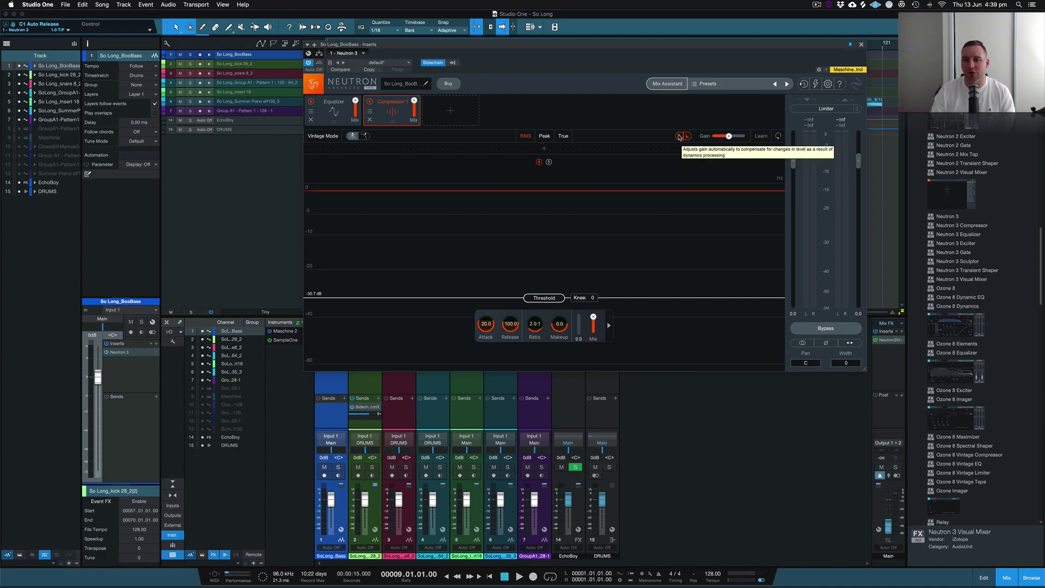
{"action": "left_click", "coordinate": [679, 136]}
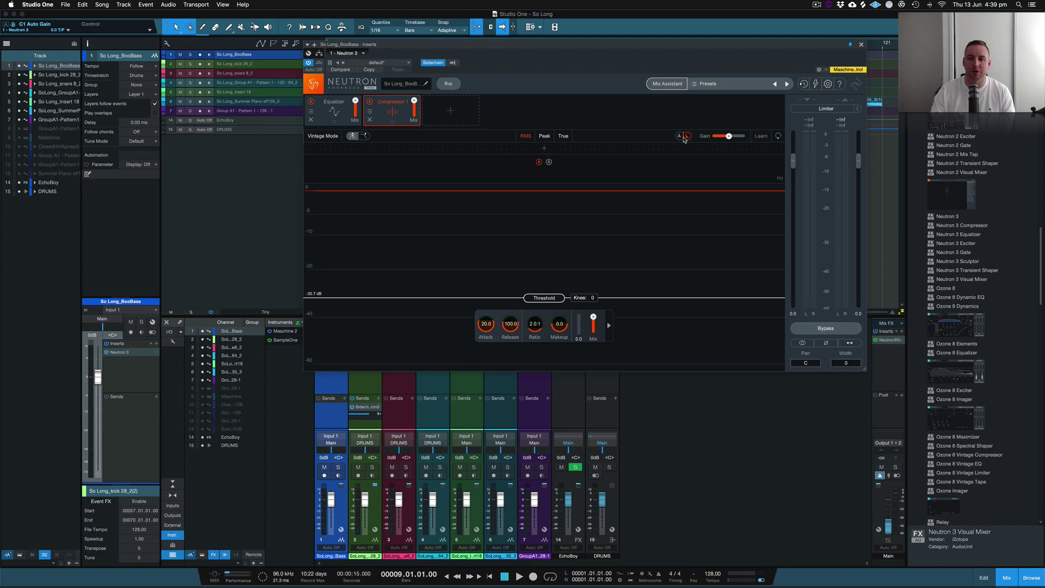
- Try Peak level detection, return to RMS, then bring up the module list
{"action": "left_click", "coordinate": [545, 136]}
{"action": "left_click", "coordinate": [525, 136]}
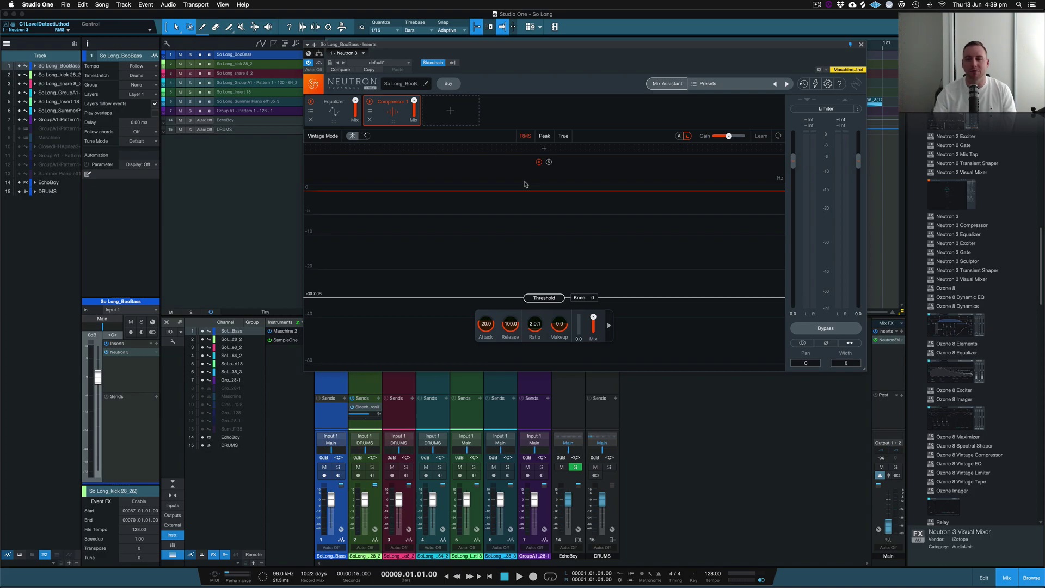
{"action": "left_click", "coordinate": [447, 114]}
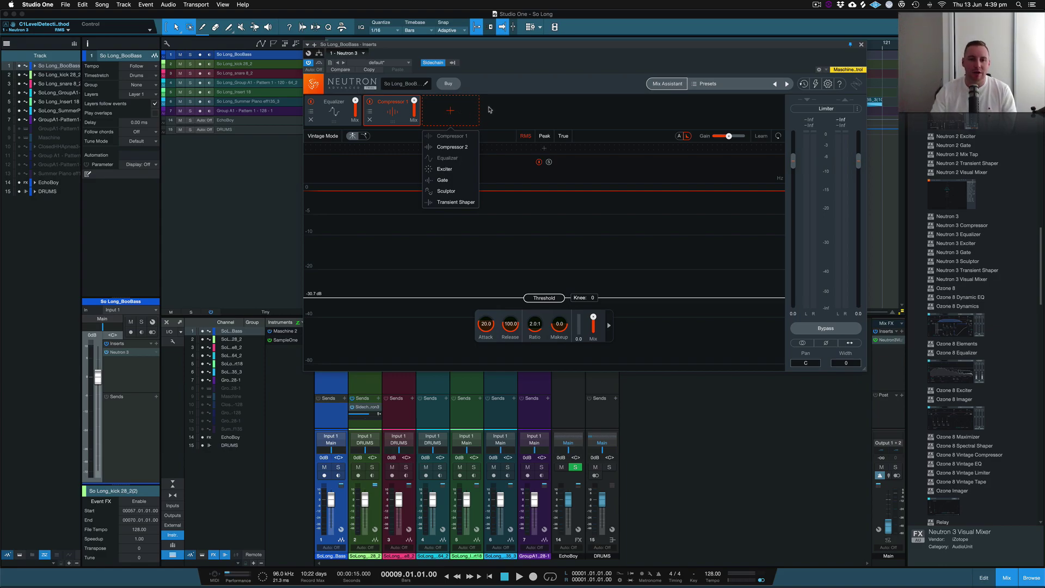
- Add a Sculptor module after the Compressor and close the Neutron window
{"action": "mouse_move", "coordinate": [451, 109]}
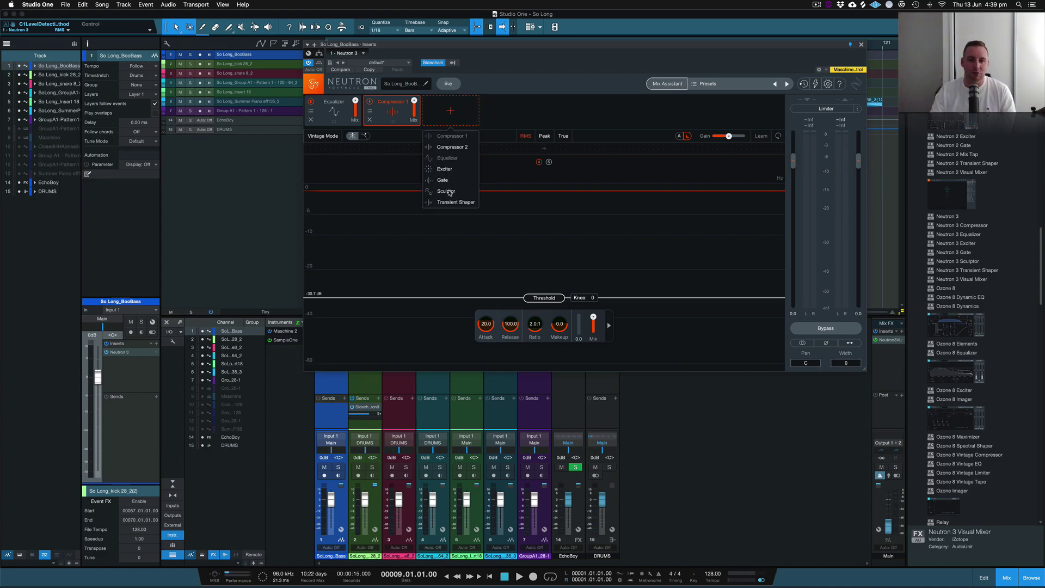
{"action": "left_click", "coordinate": [447, 192]}
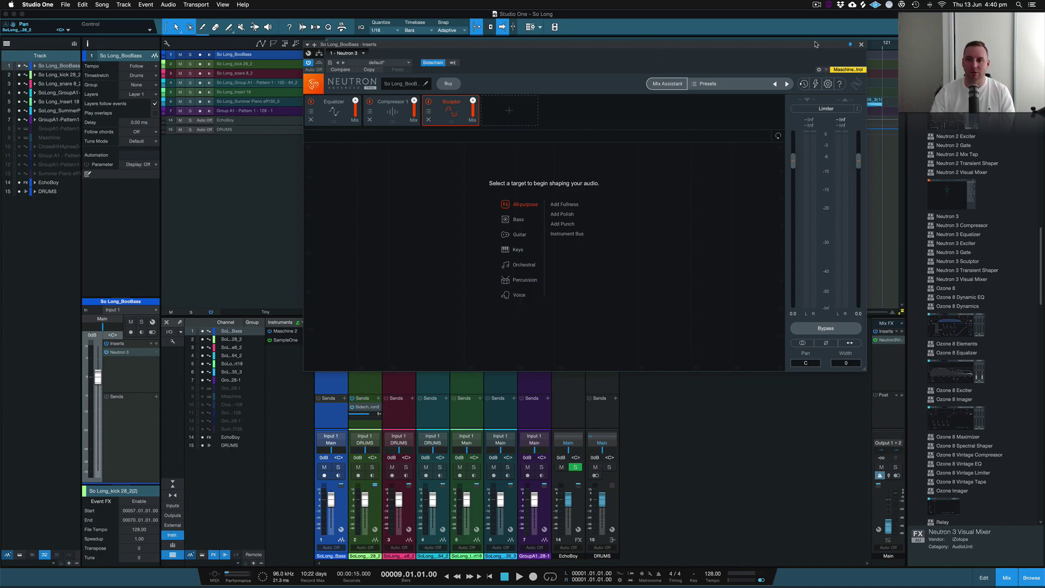
{"action": "left_click", "coordinate": [862, 45]}
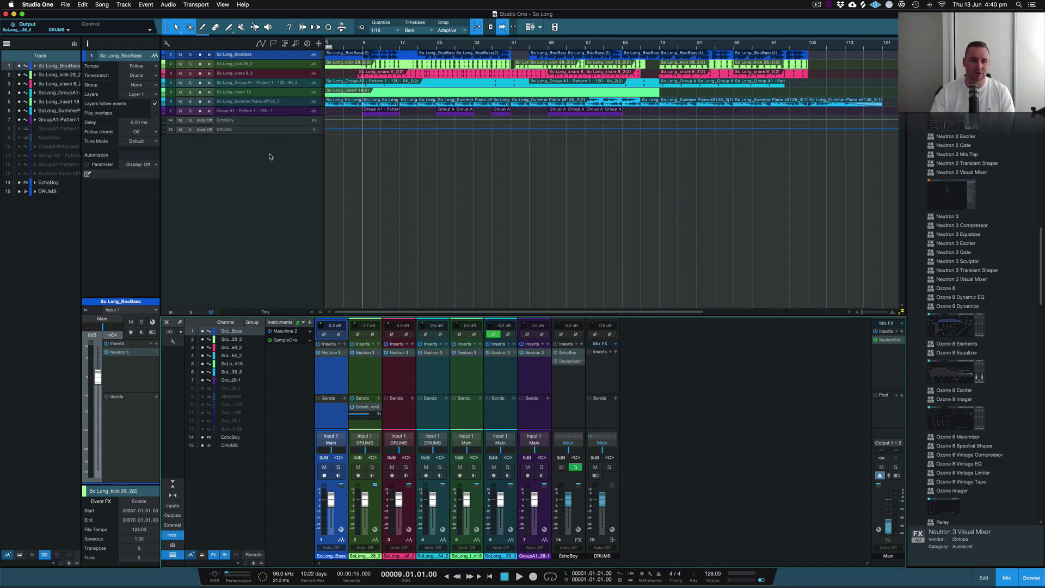
- Select the Summer Piano track, dismiss the authorization notice and enlarge the Neutron window
{"action": "left_click", "coordinate": [276, 104]}
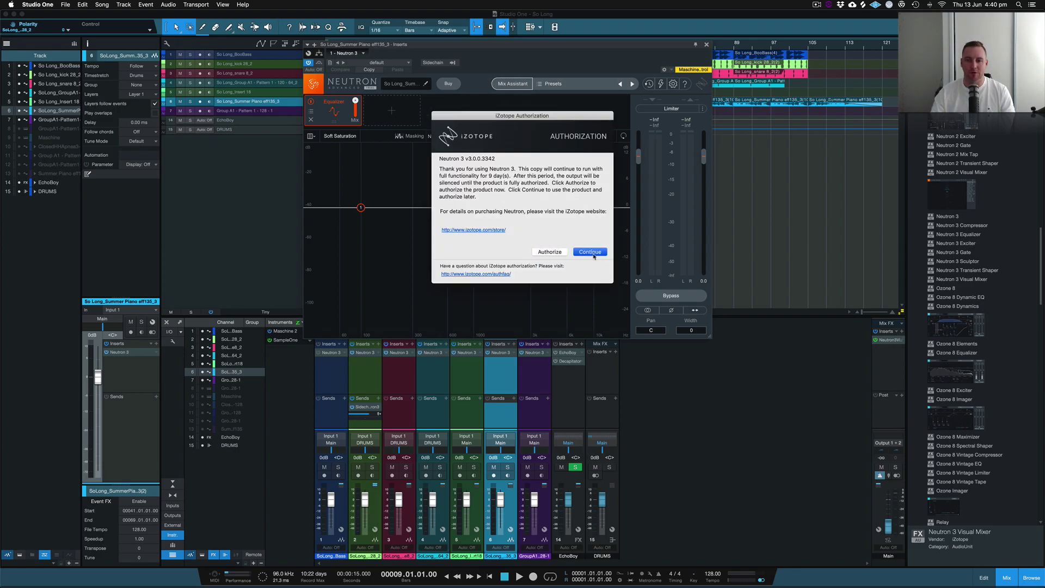
{"action": "left_click", "coordinate": [590, 252]}
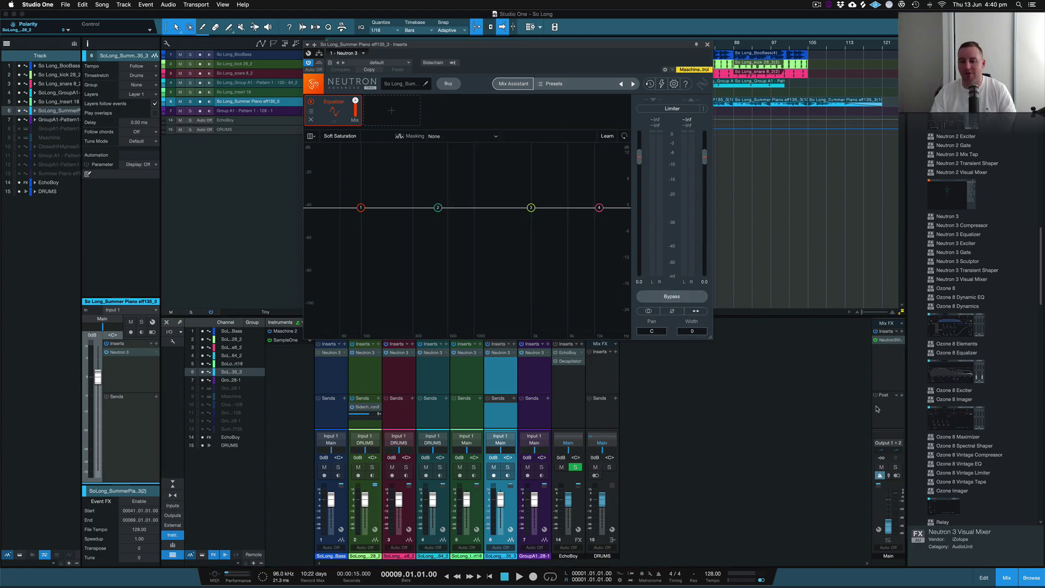
{"action": "left_click_drag", "start_coordinate": [711, 337], "coordinate": [877, 408]}
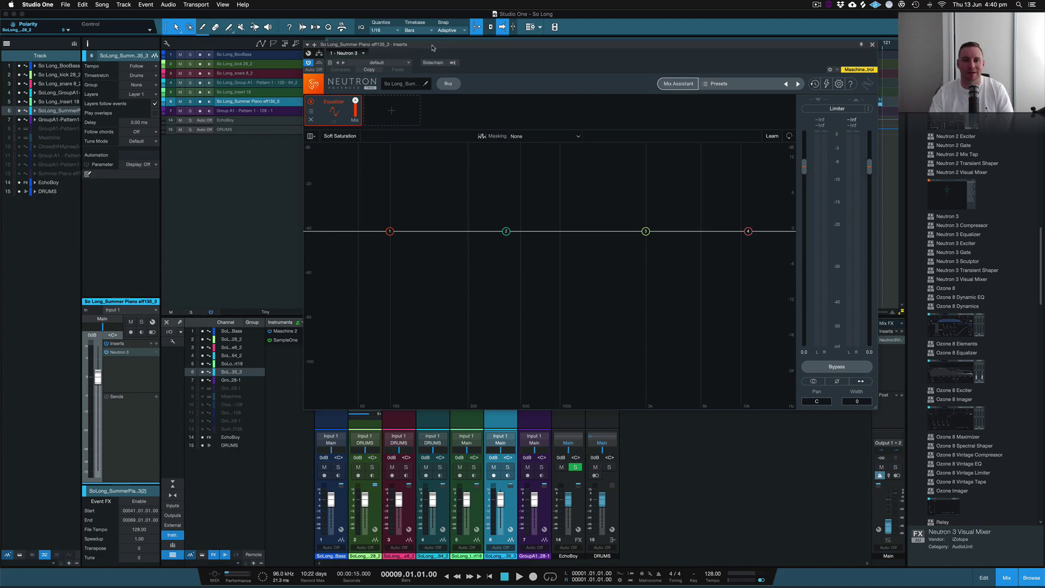
- Add a Sculptor module targeting Keys > Synth Lead, then pin the window and shift it left
{"action": "left_click", "coordinate": [383, 111]}
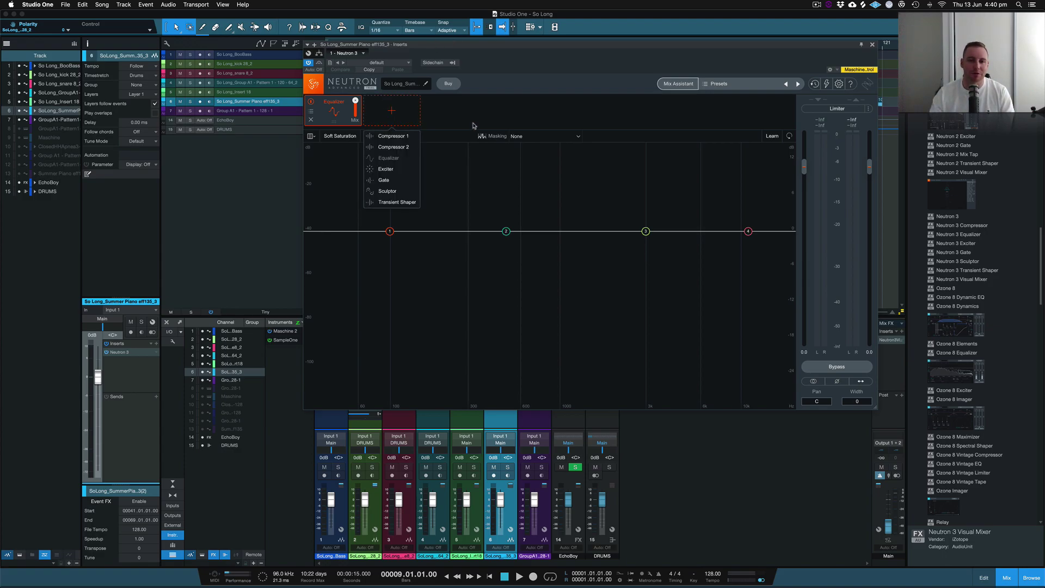
{"action": "left_click", "coordinate": [388, 191]}
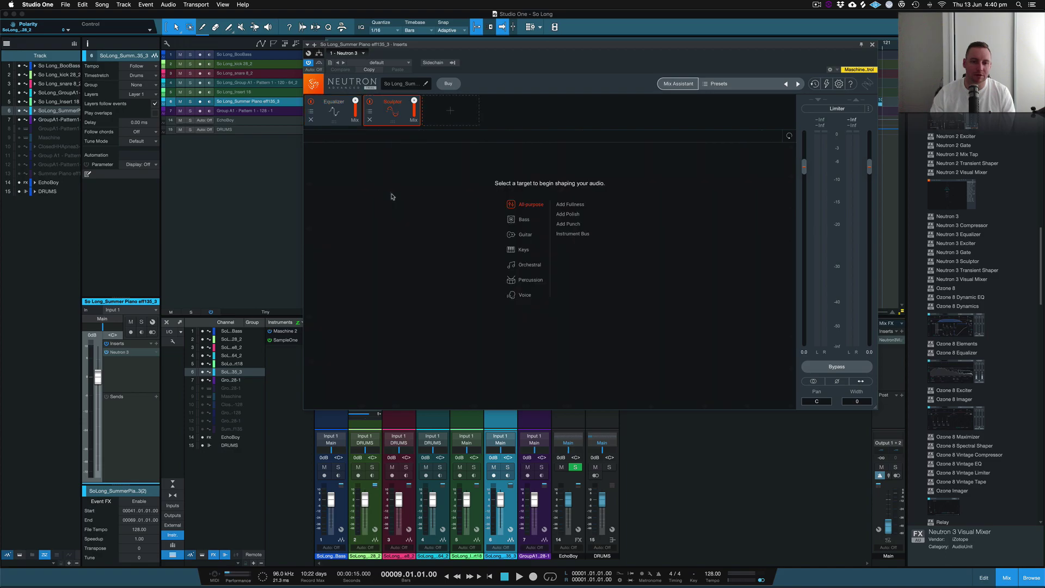
{"action": "left_click", "coordinate": [516, 250]}
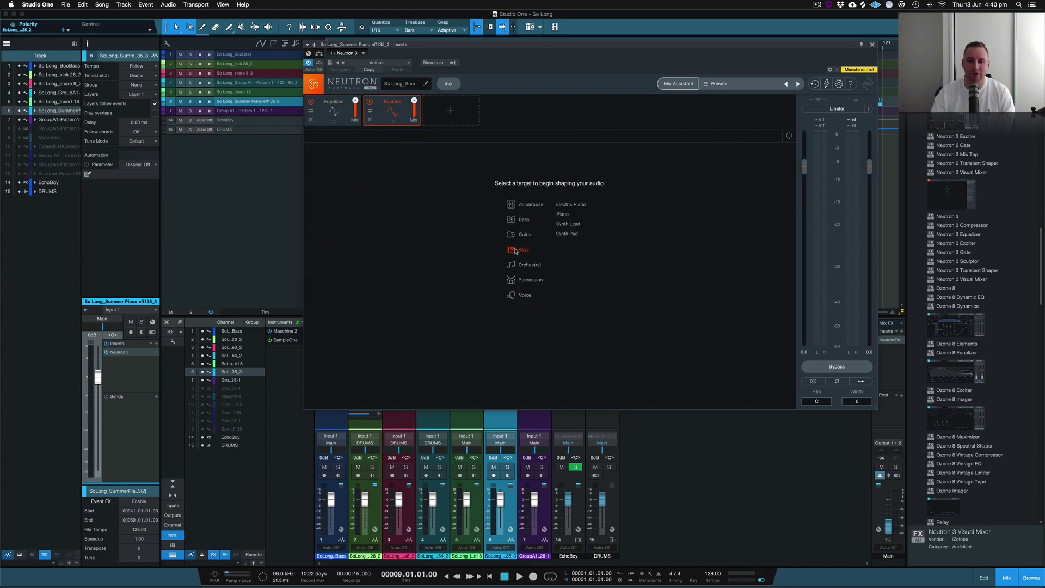
{"action": "left_click", "coordinate": [567, 223]}
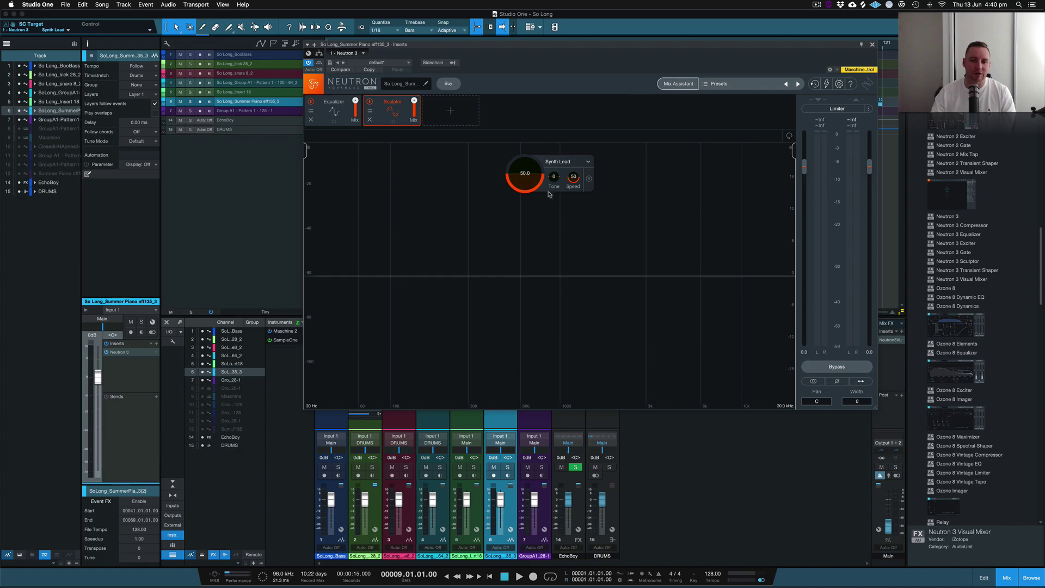
{"action": "left_click", "coordinate": [861, 45]}
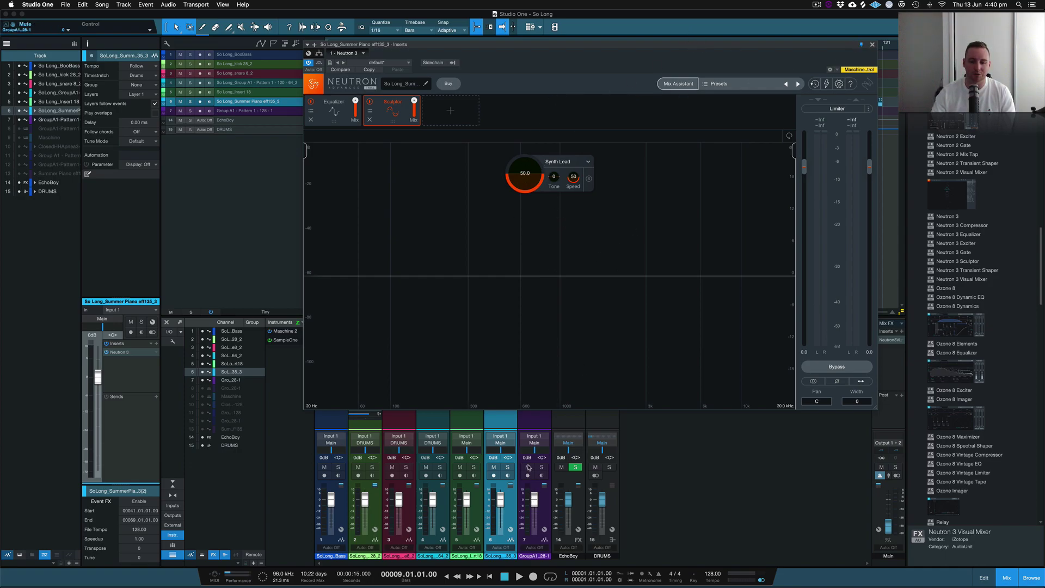
{"action": "left_click_drag", "start_coordinate": [654, 50], "coordinate": [622, 49]}
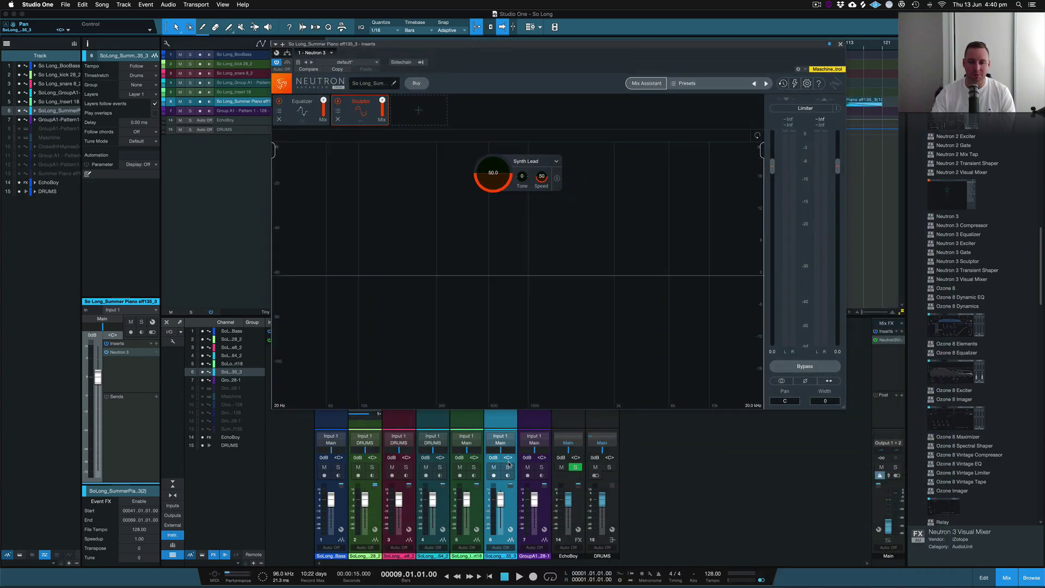
- Solo the Summer Piano track and, while it plays, raise the Sculptor amount to 80.8
{"action": "key", "text": "s"}
{"action": "key", "text": "space"}
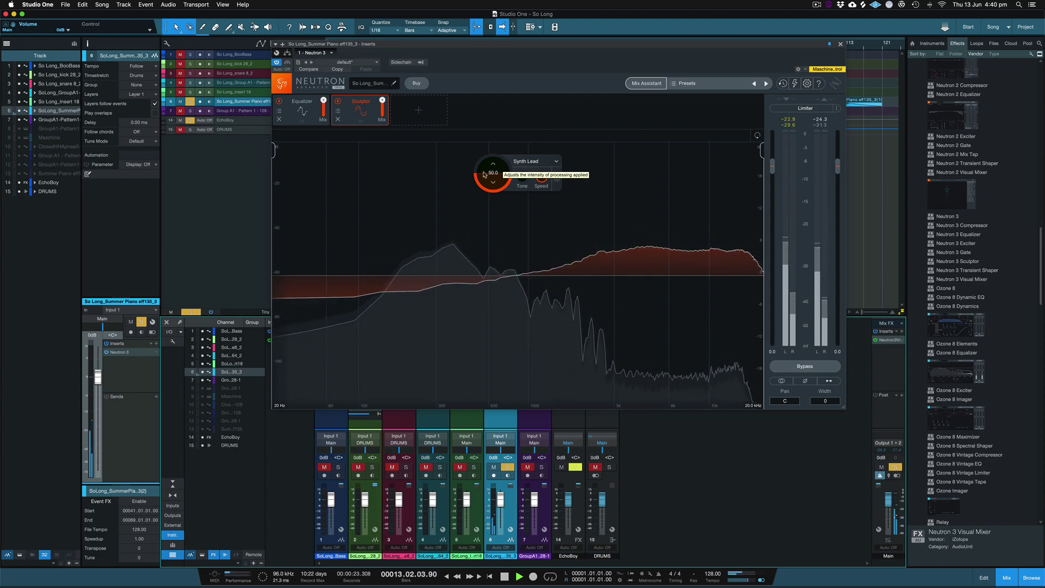
{"action": "left_click_drag", "start_coordinate": [492, 172], "coordinate": [492, 146]}
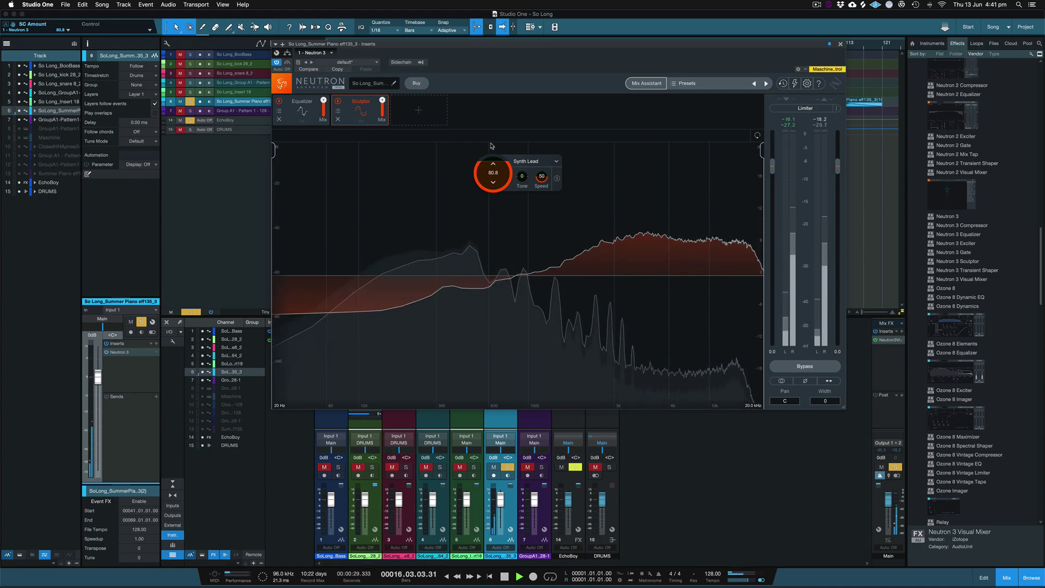
{"action": "key", "text": "space"}
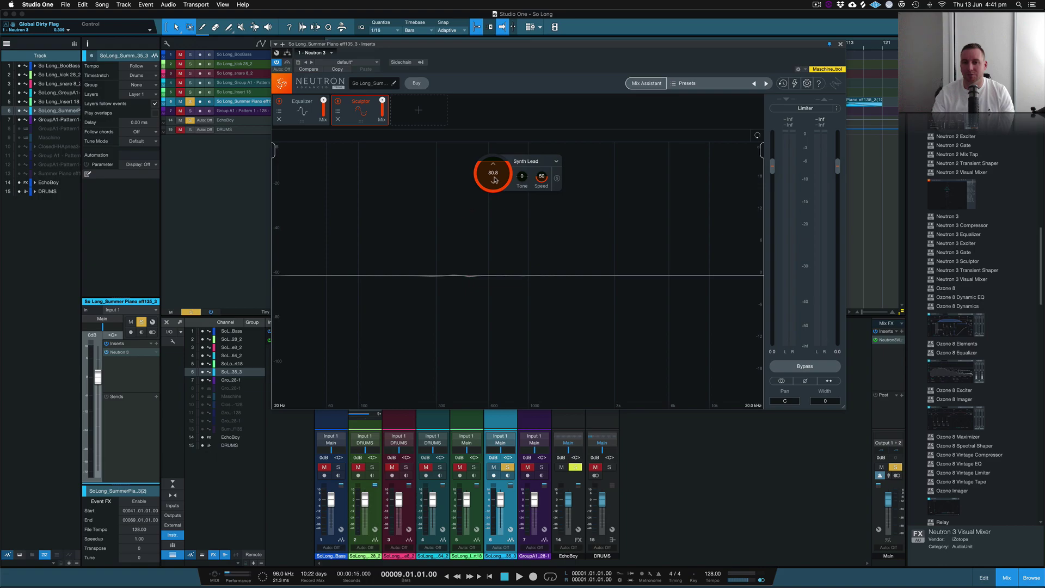
- Lower the Sculptor Tone, raise it to 50, then pull it back down to 19 while listening
{"action": "left_click_drag", "start_coordinate": [521, 180], "coordinate": [517, 268]}
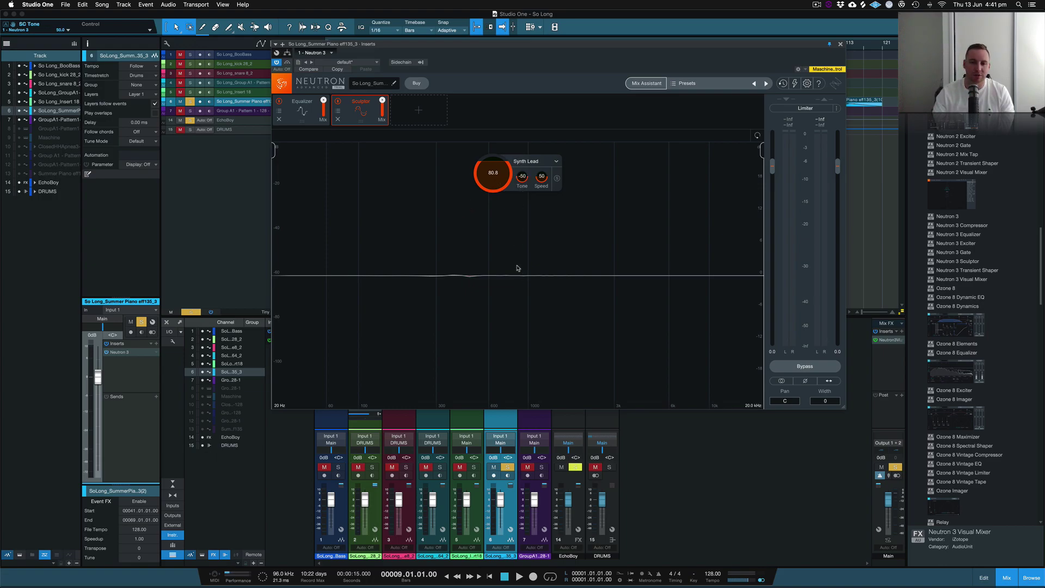
{"action": "left_click_drag", "start_coordinate": [524, 148], "coordinate": [523, 105]}
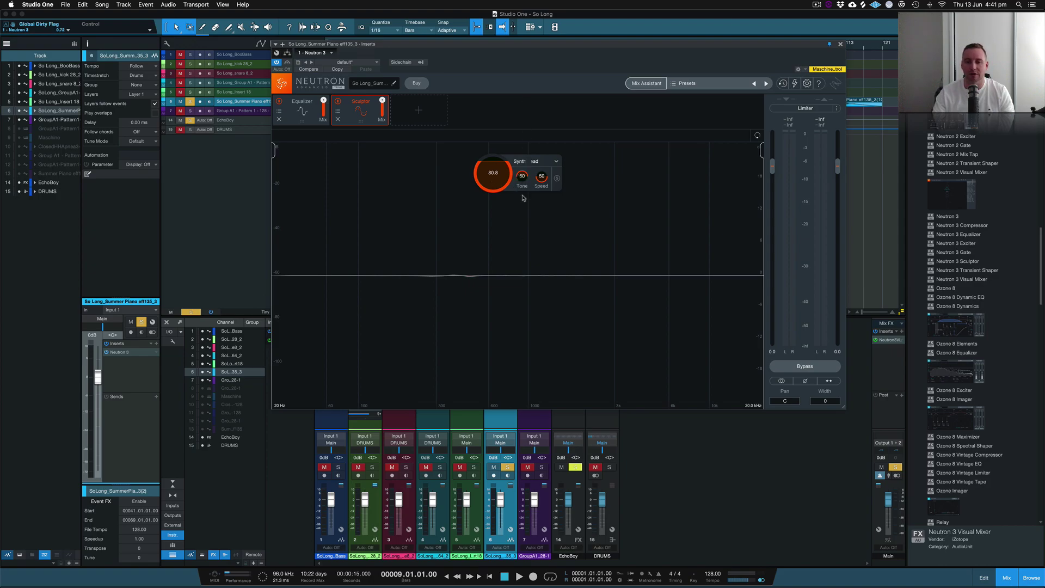
{"action": "key", "text": "space"}
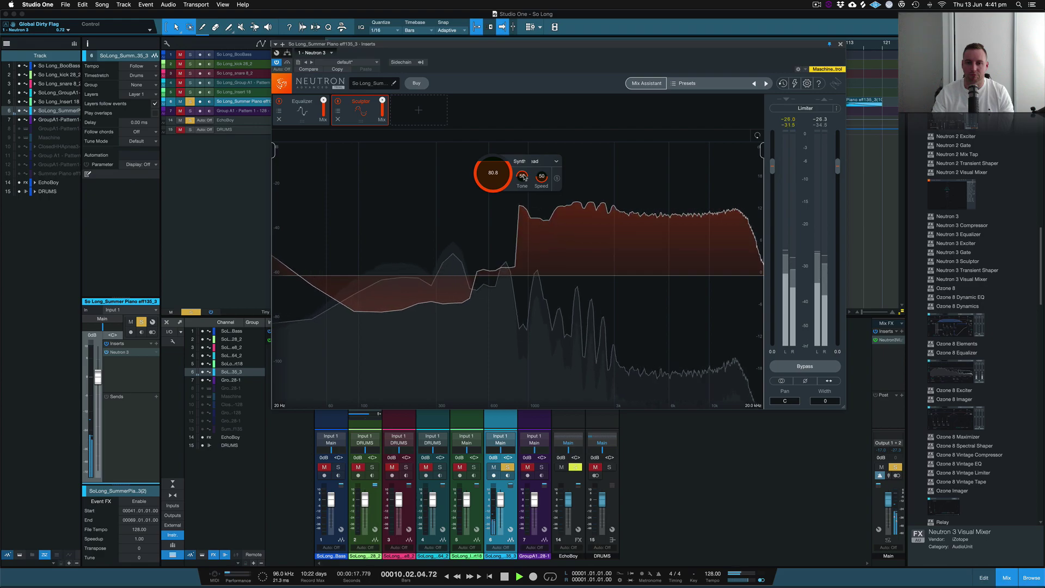
{"action": "mouse_move", "coordinate": [524, 178]}
{"action": "left_mouse_down"}
{"action": "mouse_move", "coordinate": [512, 280]}
{"action": "mouse_move", "coordinate": [513, 209]}
{"action": "left_mouse_up"}
{"action": "key", "text": "space"}
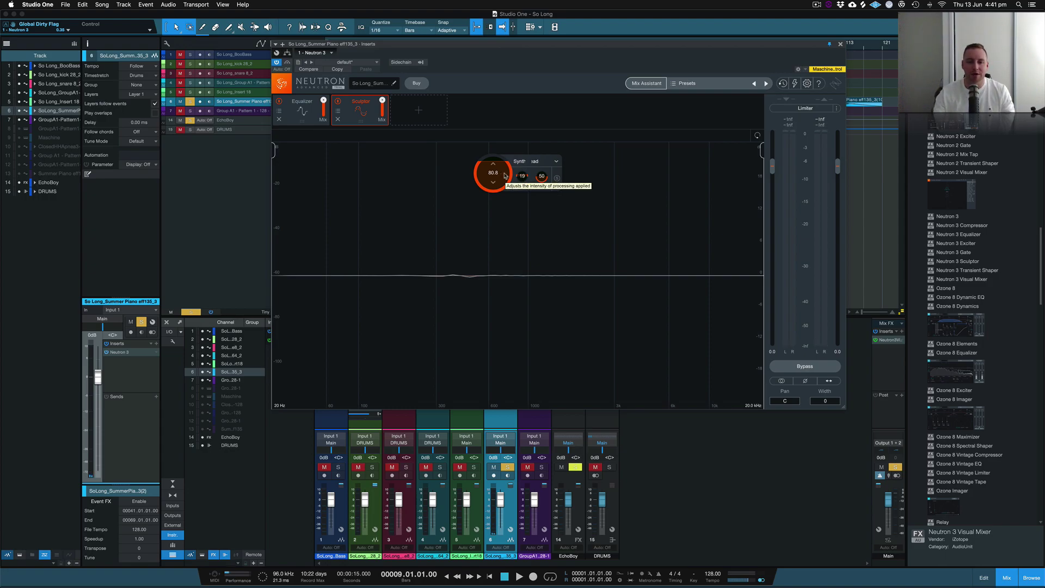
- Unsolo the piano channel, set the Sculptor amount to 82.4 during playback, and close Neutron
{"action": "left_click", "coordinate": [506, 467]}
{"action": "key", "text": "space"}
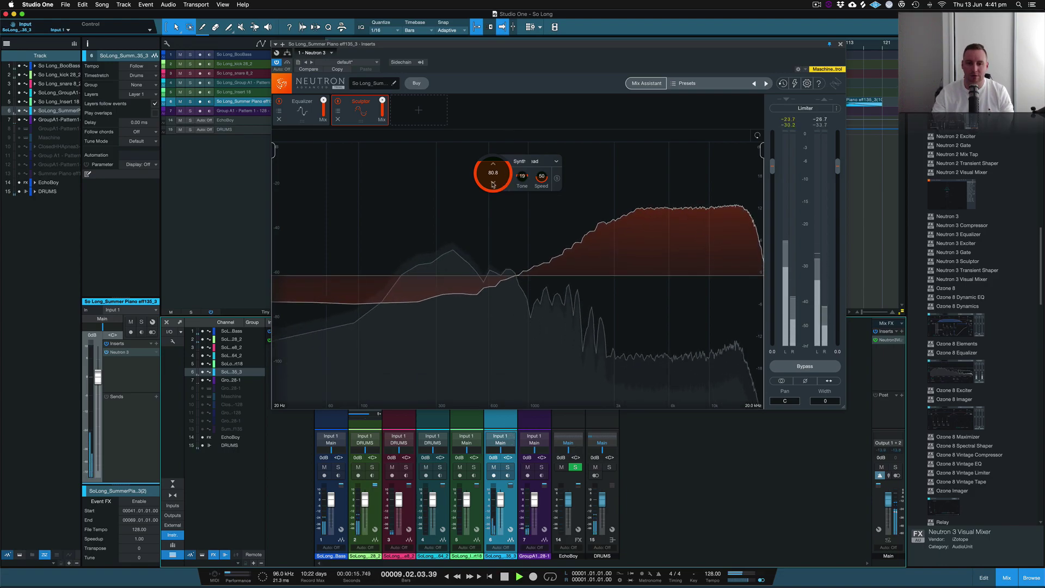
{"action": "left_click_drag", "start_coordinate": [495, 179], "coordinate": [502, 195]}
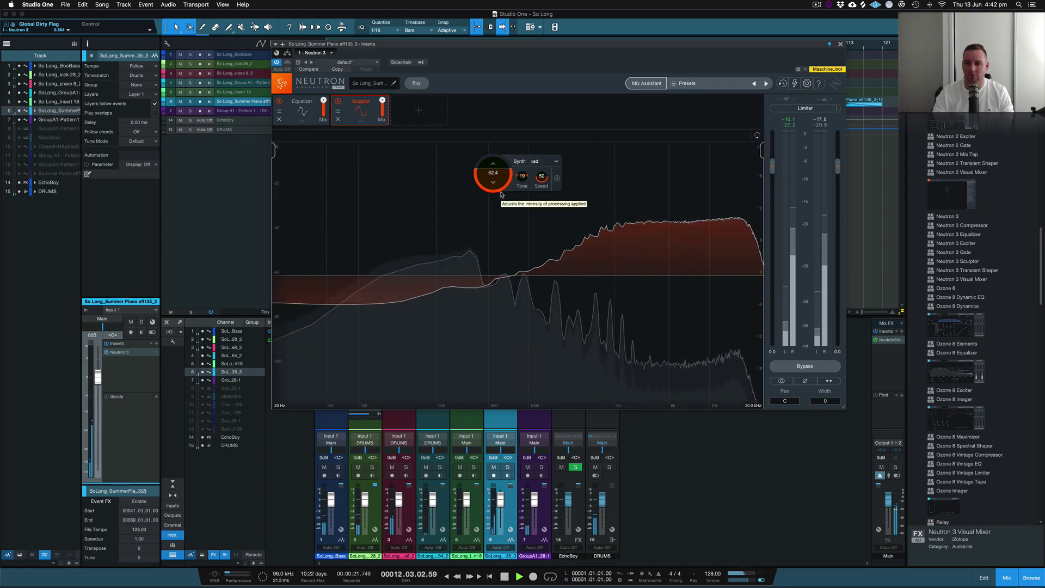
{"action": "key", "text": "space"}
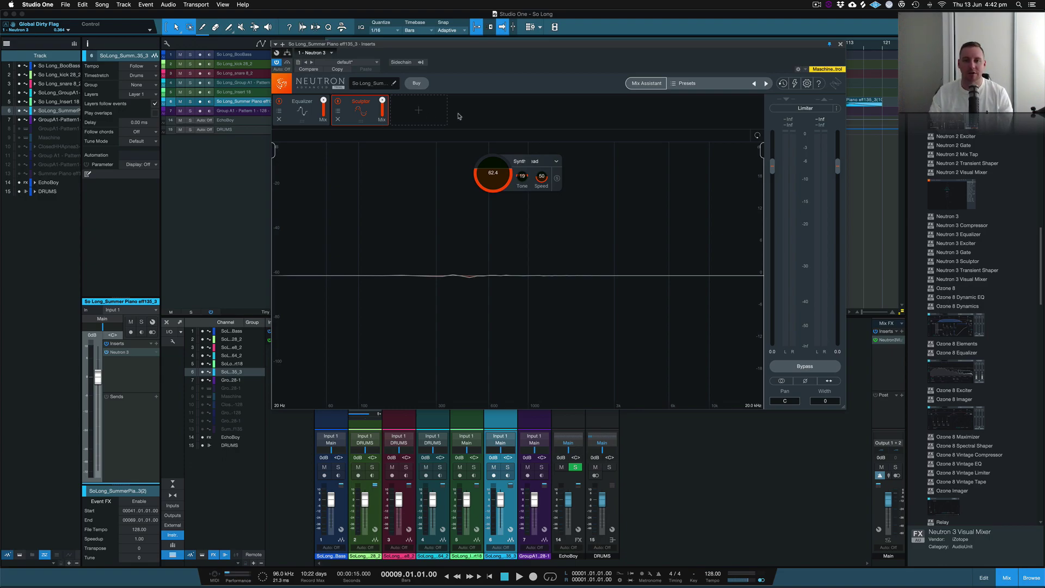
{"action": "left_click", "coordinate": [841, 45]}
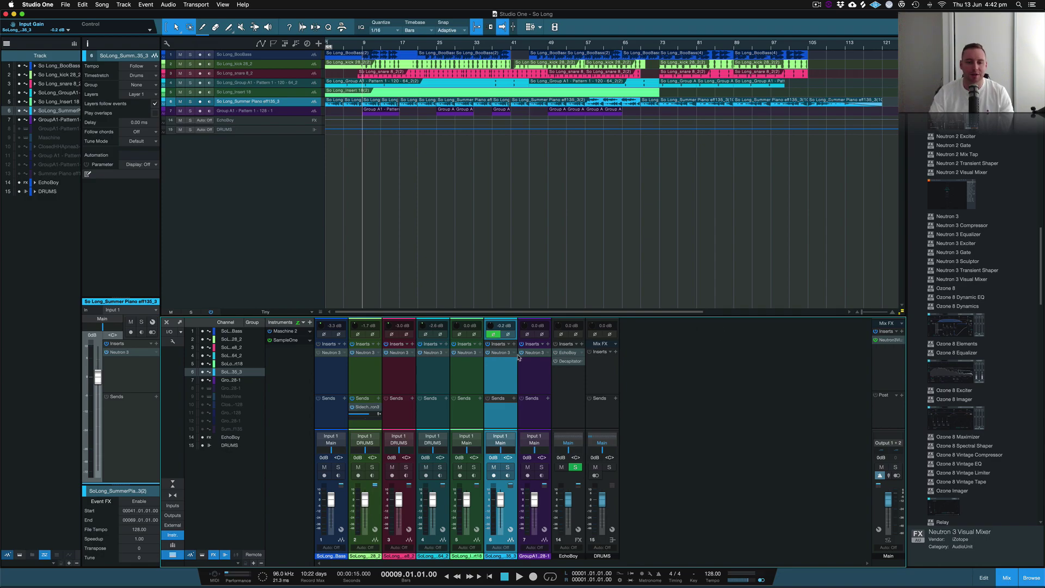
- Reopen Neutron on the piano and shape Equalizer band 1 into an Analog Low Shelf at 224 Hz, -11.1 dB
{"action": "left_click", "coordinate": [501, 353]}
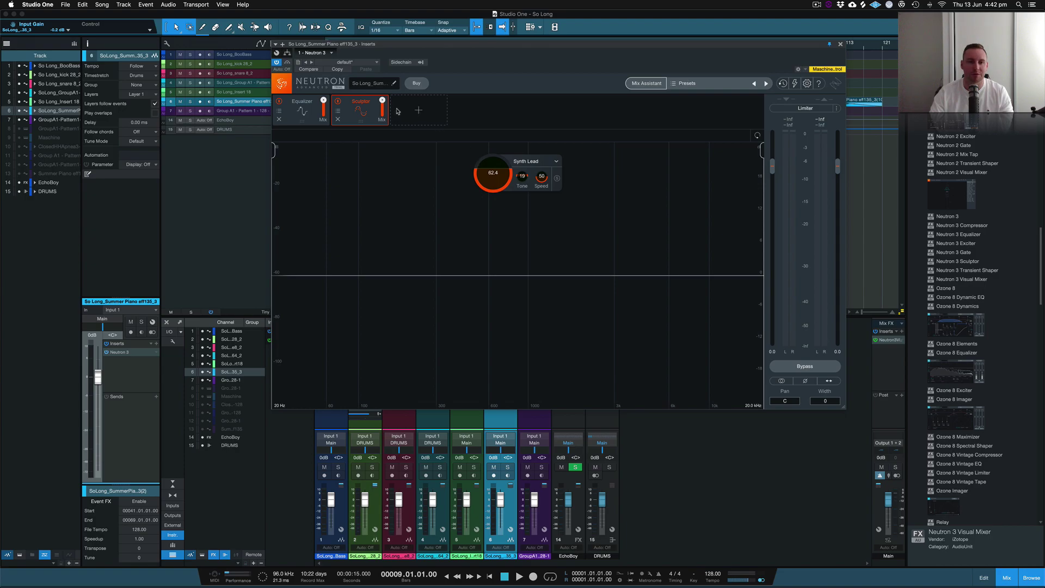
{"action": "left_click", "coordinate": [303, 110]}
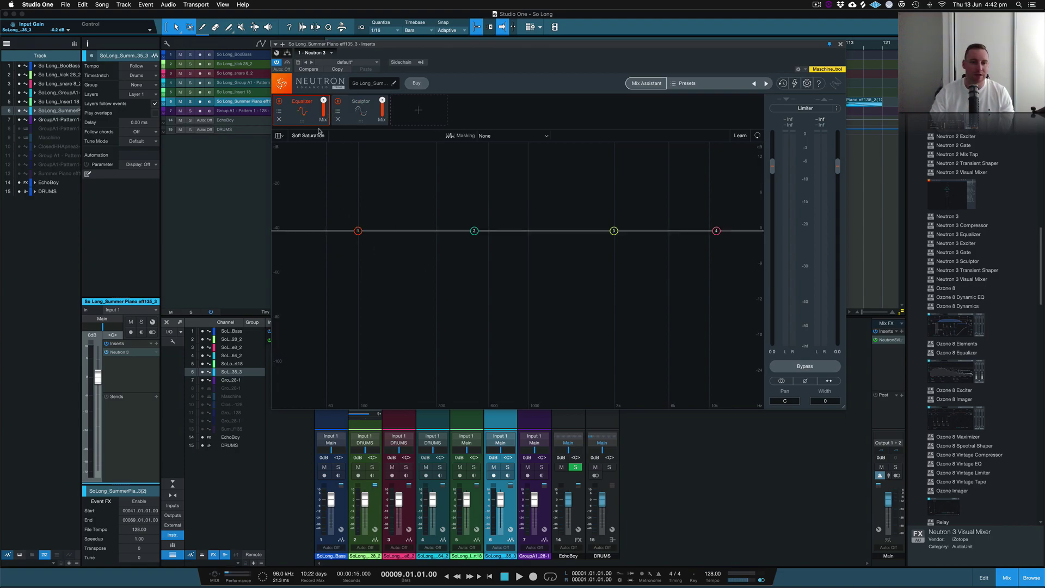
{"action": "key", "text": "space"}
{"action": "left_click_drag", "start_coordinate": [358, 231], "coordinate": [415, 297]}
{"action": "key", "text": "space"}
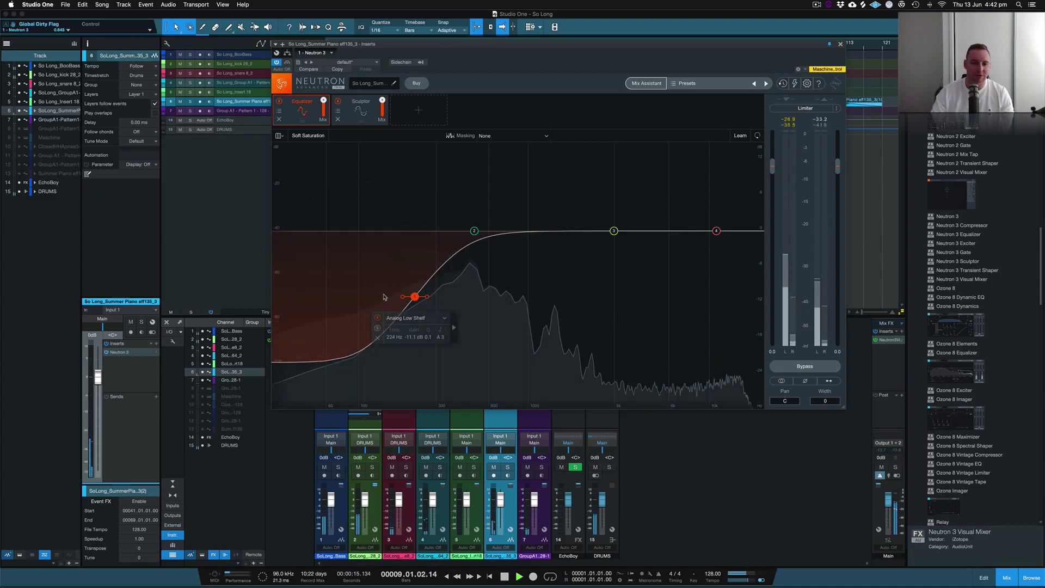
- Turn the main output volume all the way down and audition playback
{"action": "left_click_drag", "start_coordinate": [890, 500], "coordinate": [879, 586]}
{"action": "key", "text": "space"}
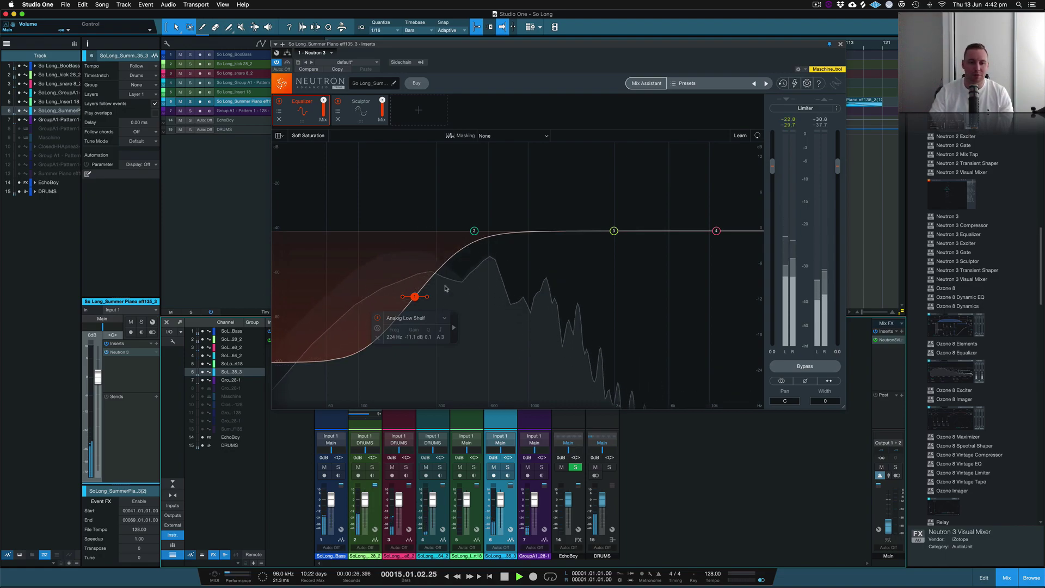
{"action": "key", "text": "space"}
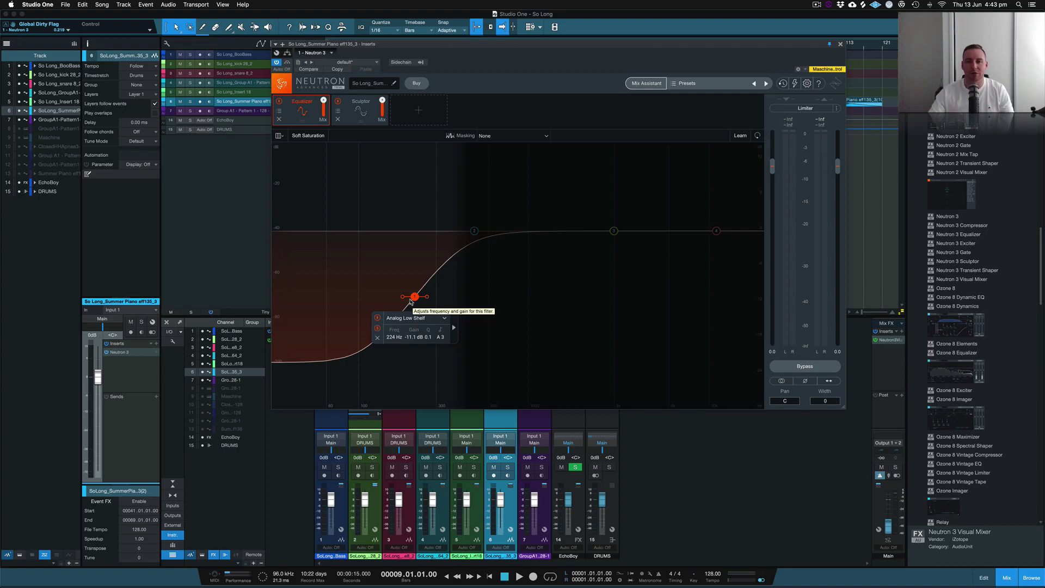
- Enable Dynamic and internal Sidechain on band 1, collapse the panel, then delete the low-shelf band
{"action": "left_click", "coordinate": [452, 329]}
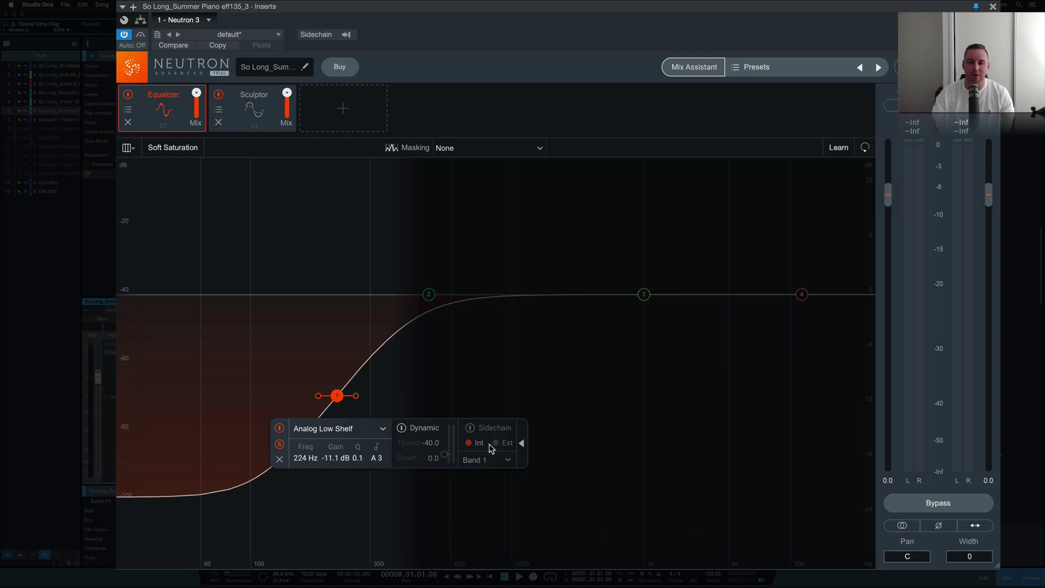
{"action": "left_click", "coordinate": [401, 429]}
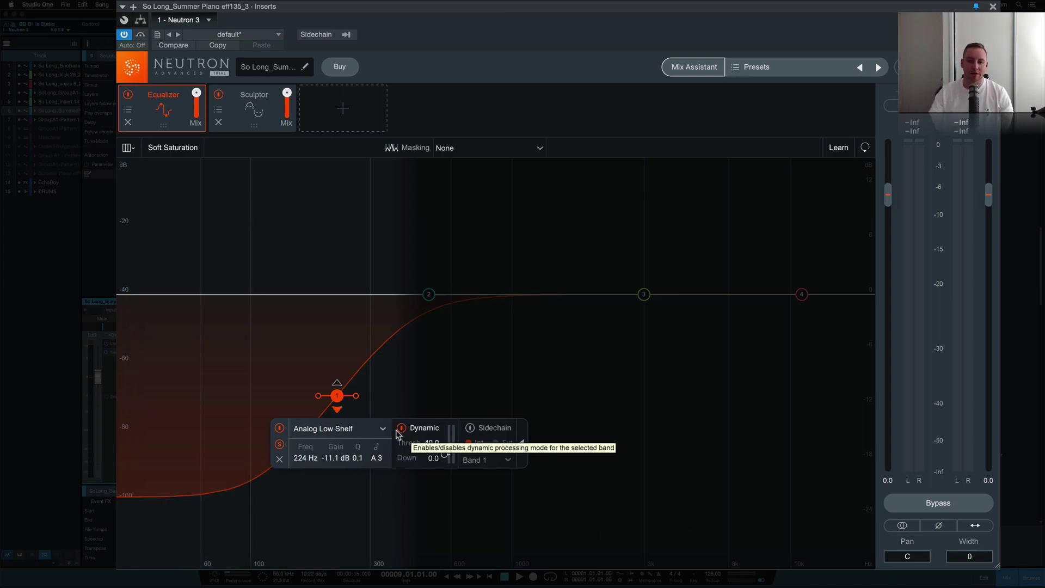
{"action": "left_click", "coordinate": [470, 428]}
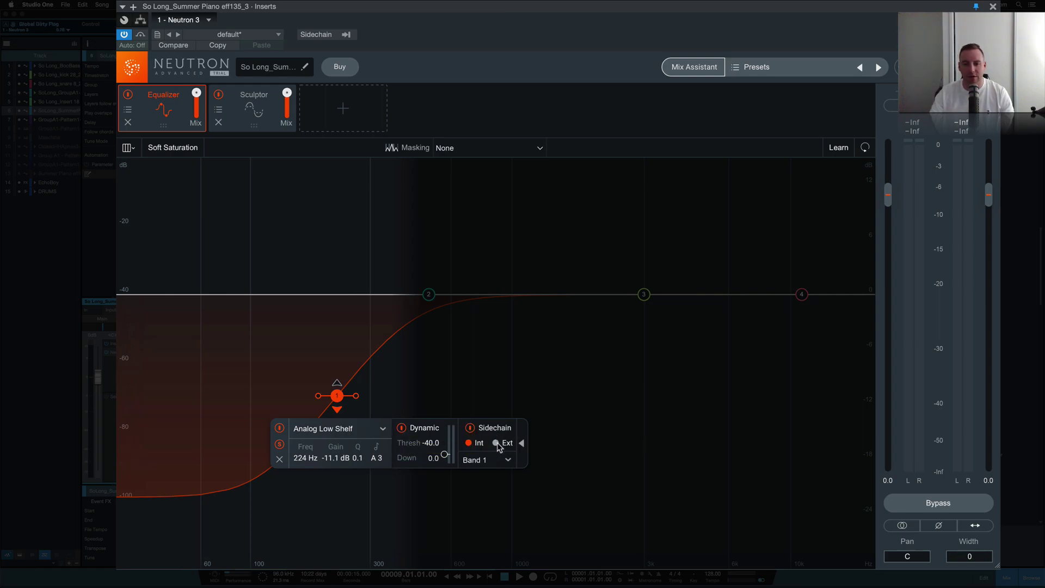
{"action": "left_click", "coordinate": [470, 444]}
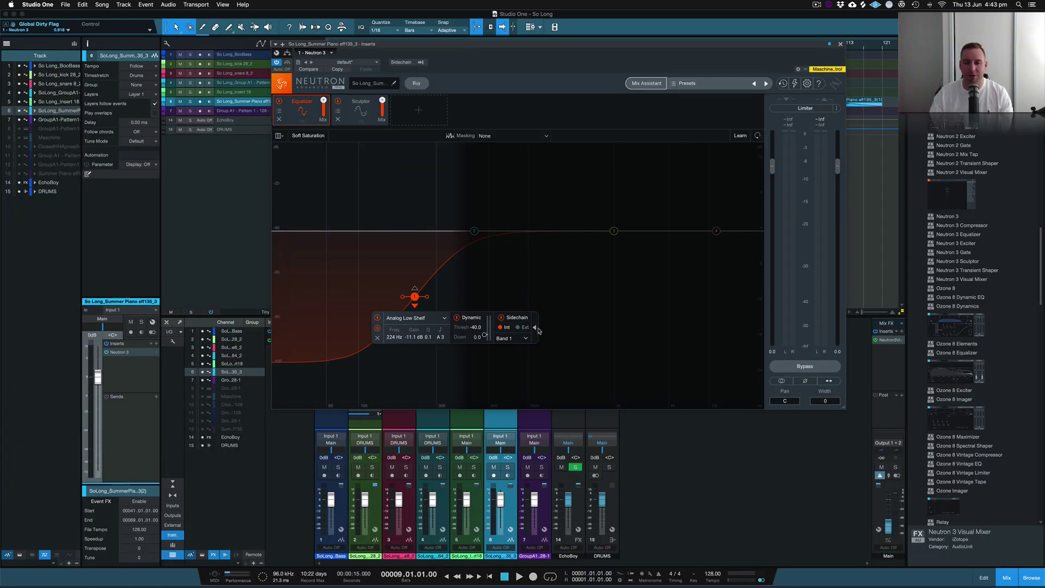
{"action": "left_click", "coordinate": [537, 329]}
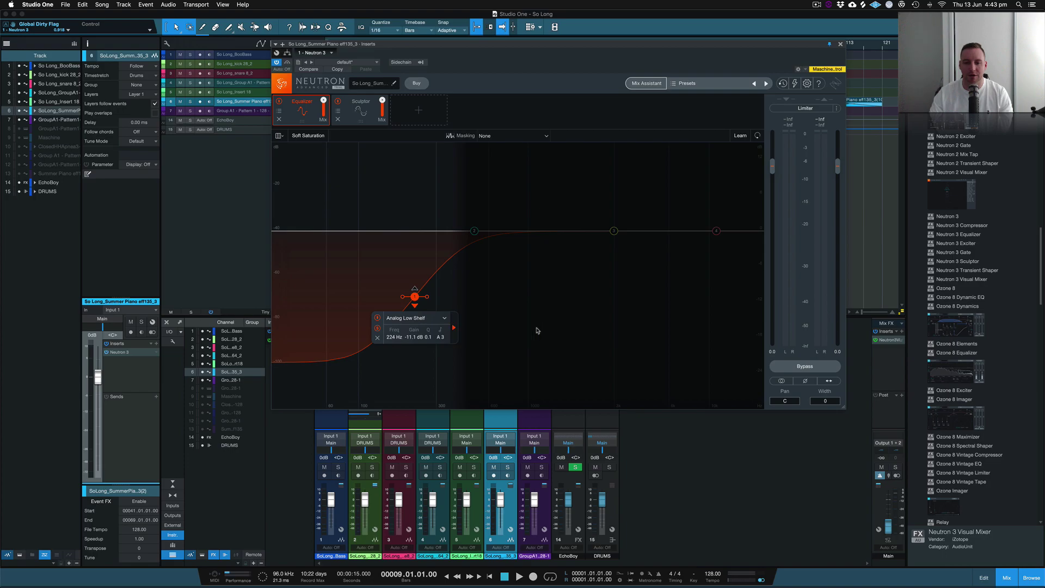
{"action": "left_click", "coordinate": [377, 338]}
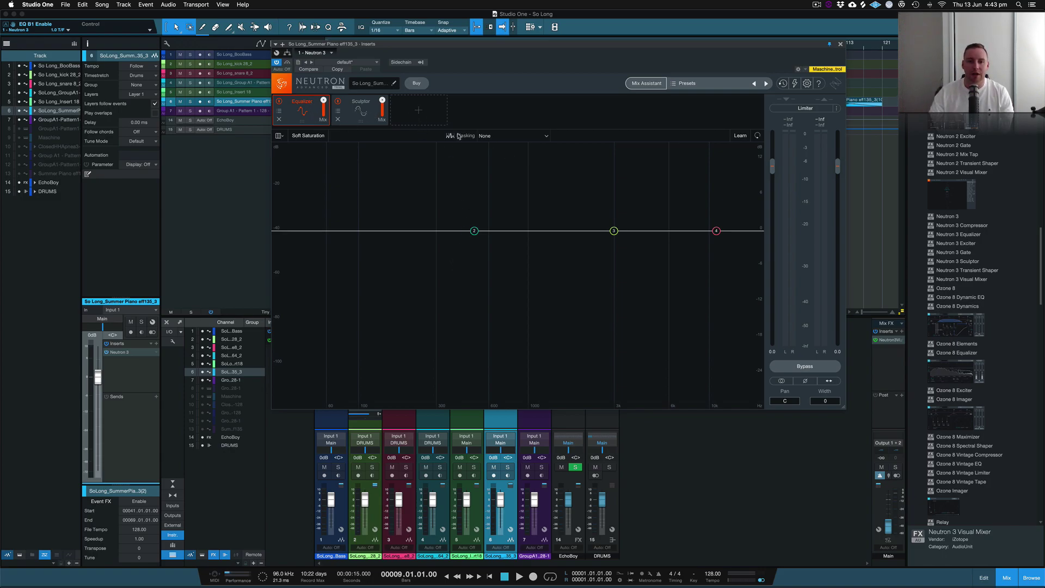
- Set the masking comparison to So Long_BooBass - Neutron and play briefly to see it
{"action": "left_click", "coordinate": [495, 137]}
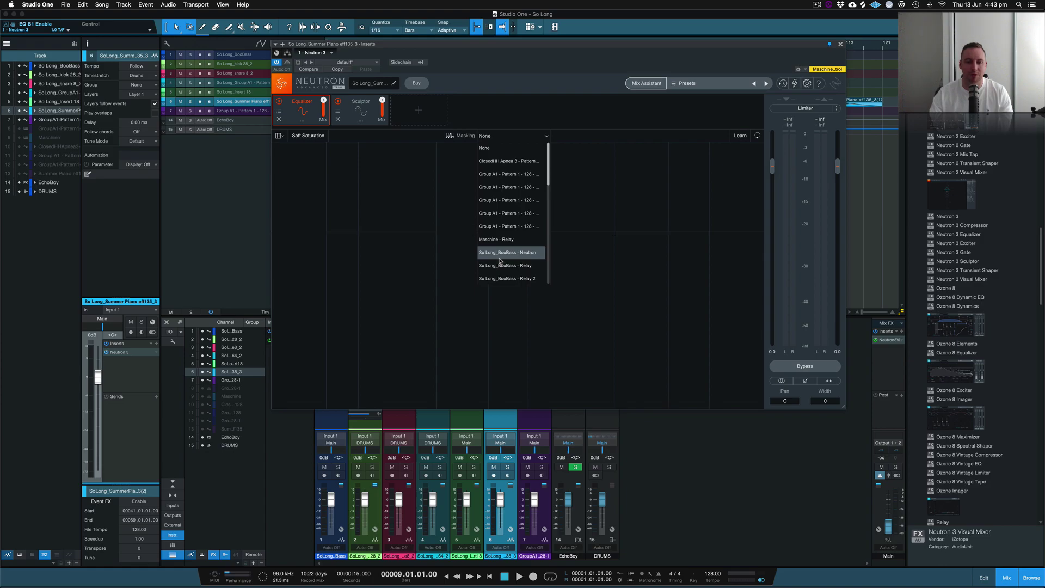
{"action": "left_click", "coordinate": [499, 253]}
{"action": "key", "text": "space"}
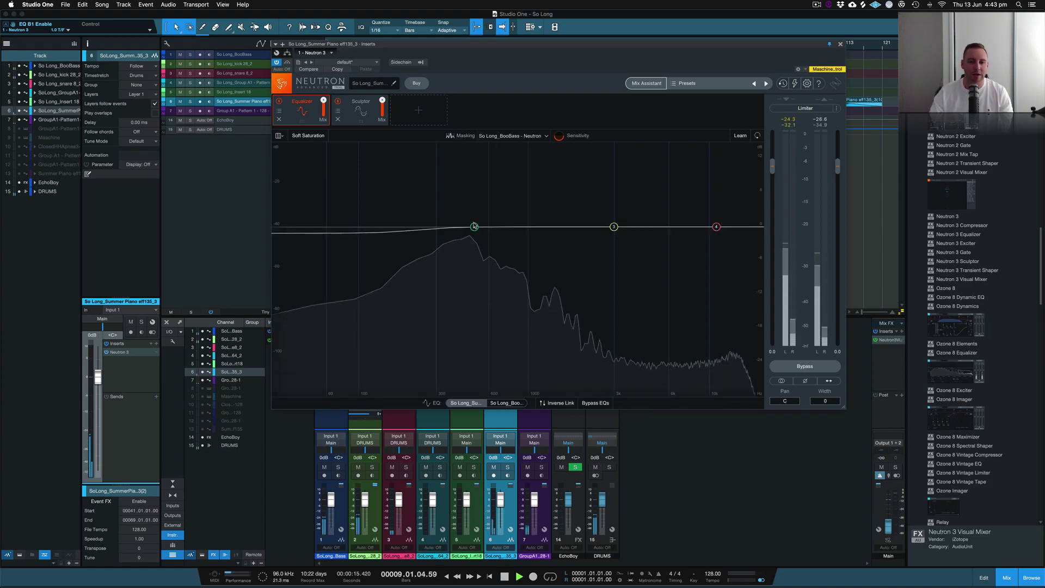
{"action": "key", "text": "space"}
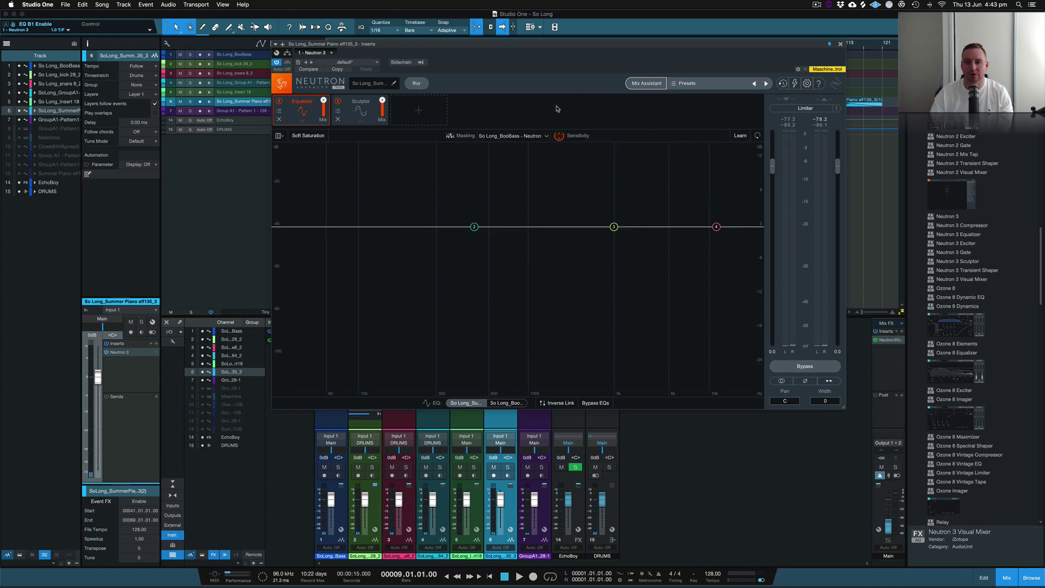
- Display the So Long_BooBass track's EQ curve while the song plays, then stop
{"action": "key", "text": "space"}
{"action": "key", "text": "space"}
{"action": "left_click", "coordinate": [502, 403]}
{"action": "key", "text": "space"}
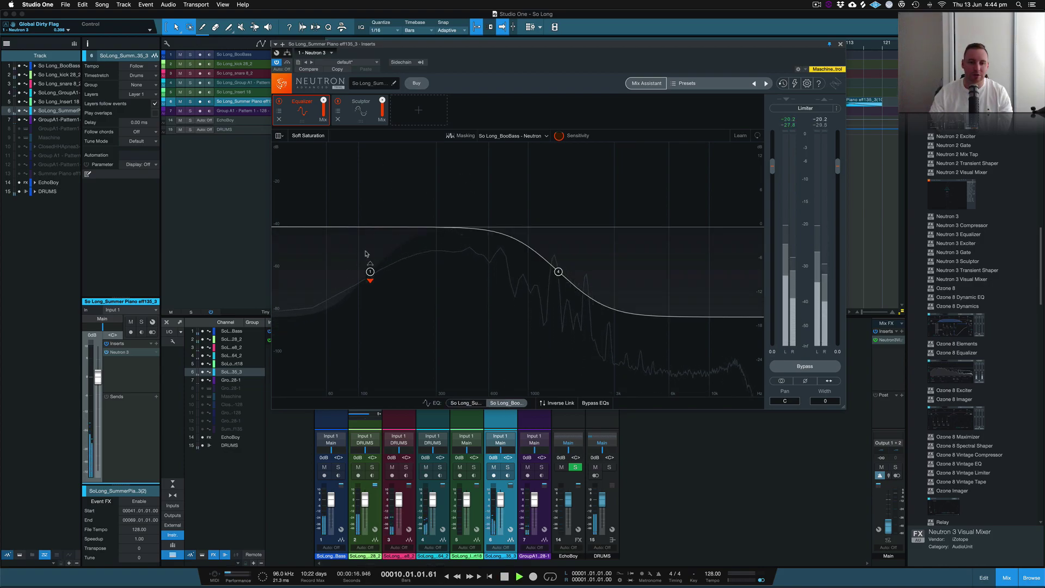
{"action": "key", "text": "space"}
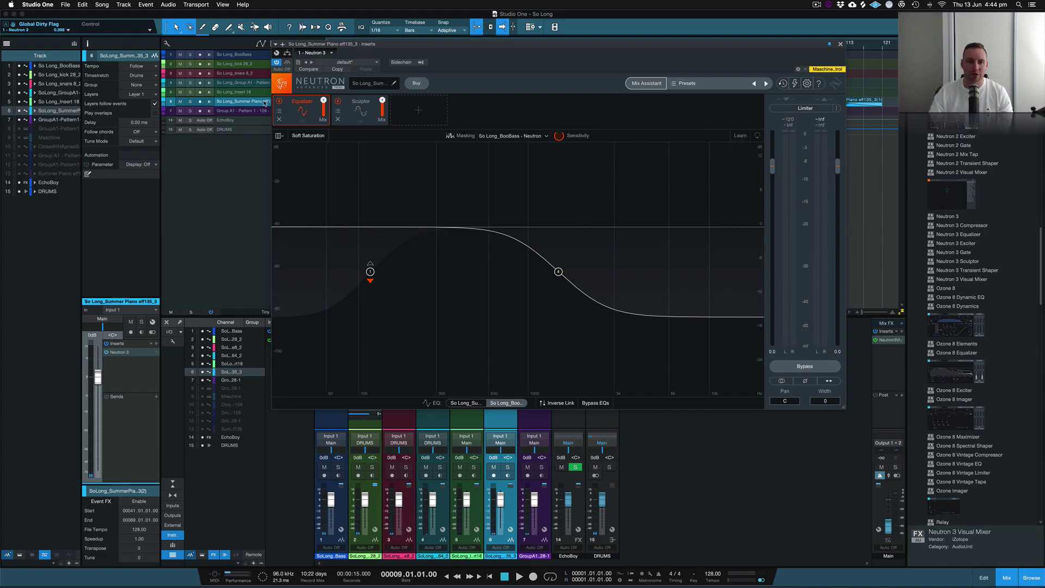
- Switch from the bass EQ to the piano's own EQ curve and cut band 2 by 1.6 dB
{"action": "left_click", "coordinate": [370, 272]}
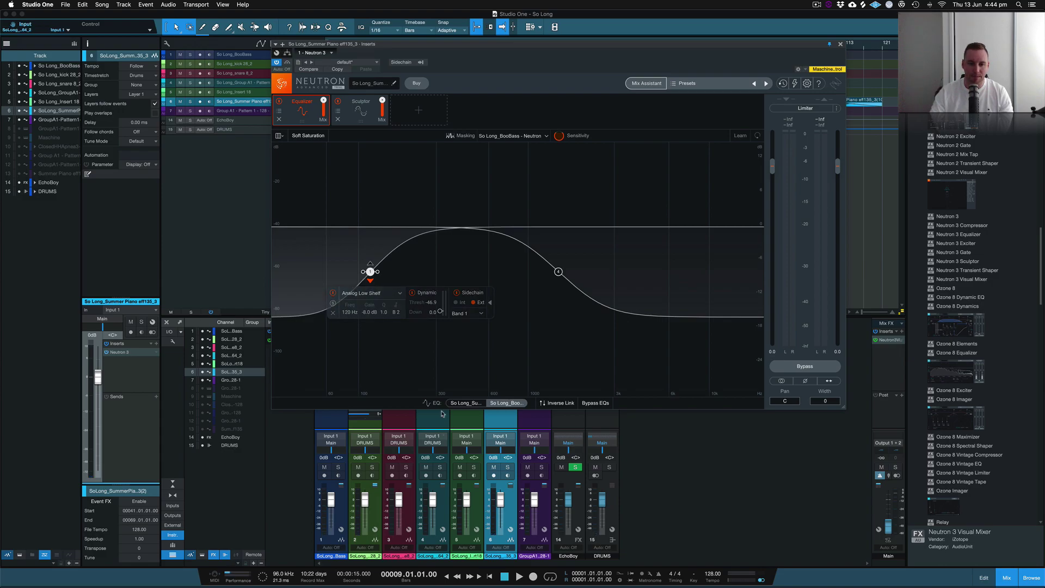
{"action": "left_click", "coordinate": [459, 403]}
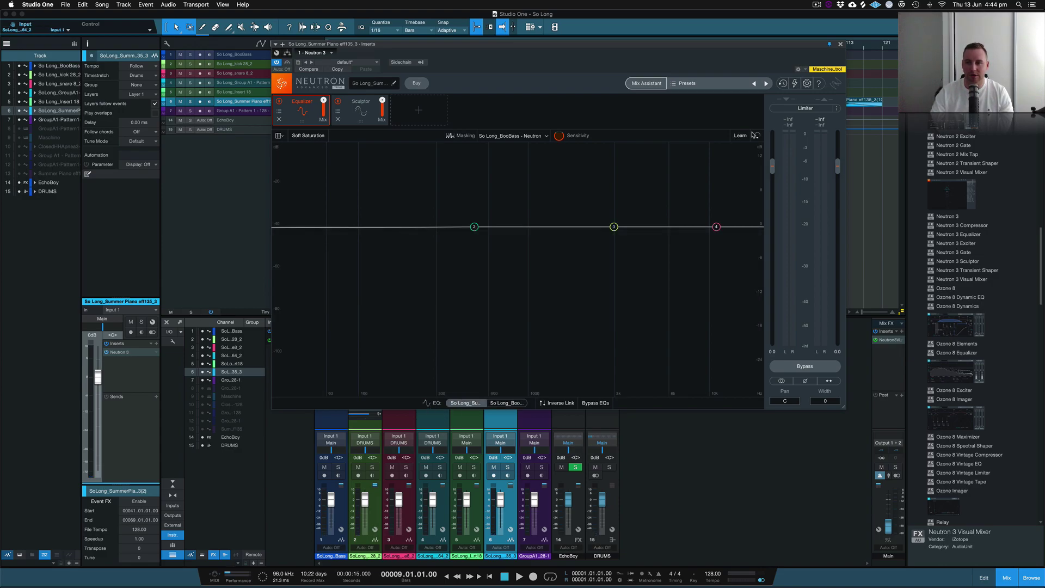
{"action": "left_click_drag", "start_coordinate": [474, 226], "coordinate": [468, 235]}
- Play the piano while Neutron learns EQ settings from the audio, then stop playback
{"action": "key", "text": "space"}
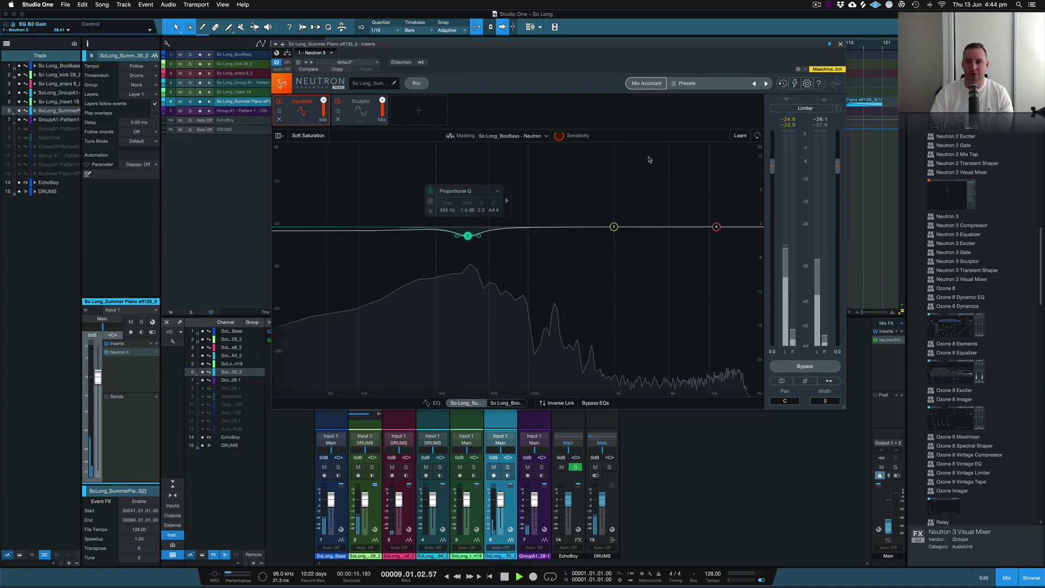
{"action": "left_click", "coordinate": [740, 136]}
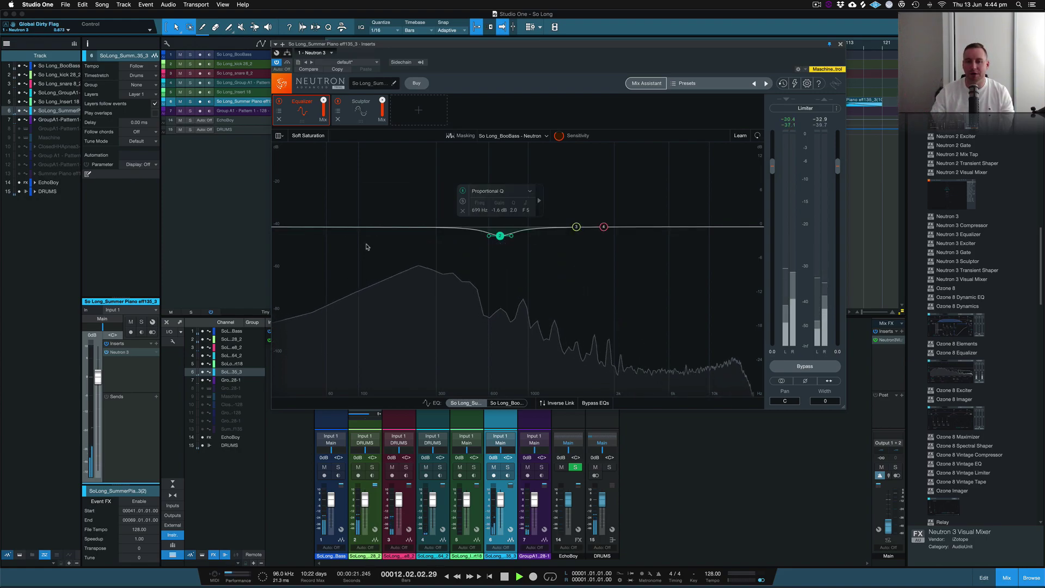
{"action": "key", "text": "space"}
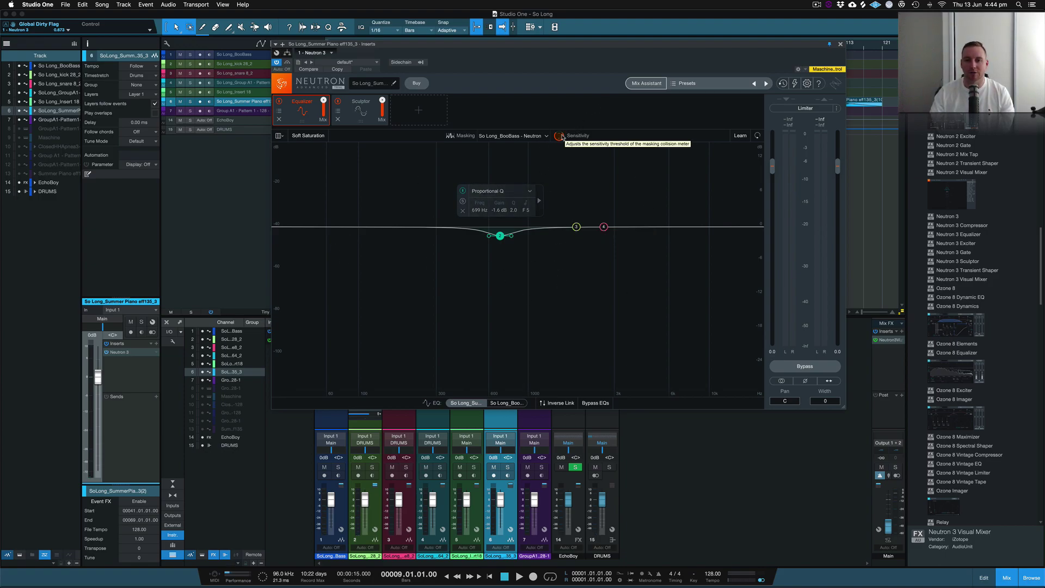
- Add a Compressor module with threshold at -6.2 dB and a faster attack
{"action": "left_click", "coordinate": [418, 111]}
{"action": "left_click", "coordinate": [424, 136]}
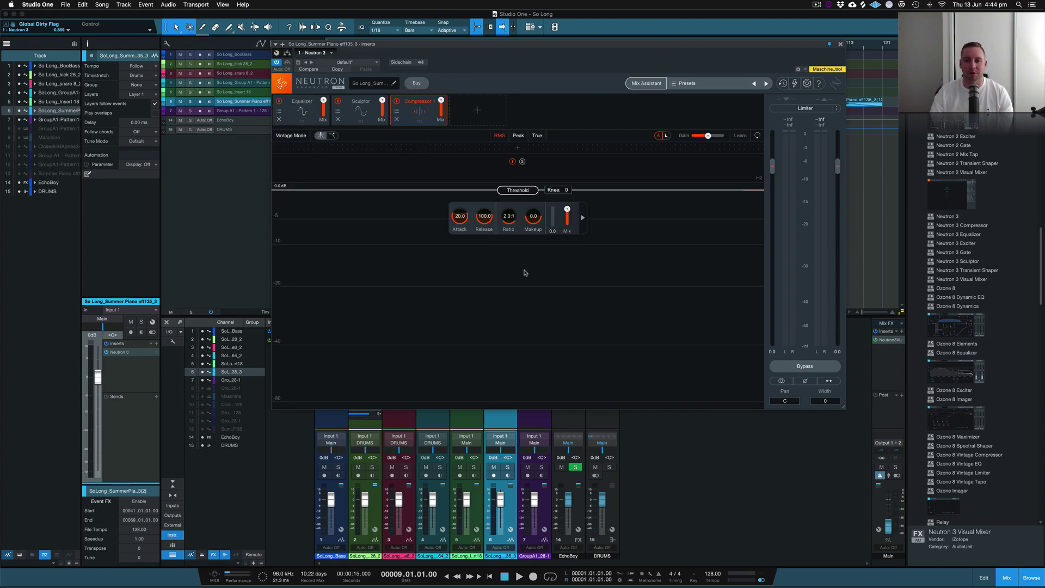
{"action": "left_click_drag", "start_coordinate": [522, 193], "coordinate": [522, 225]}
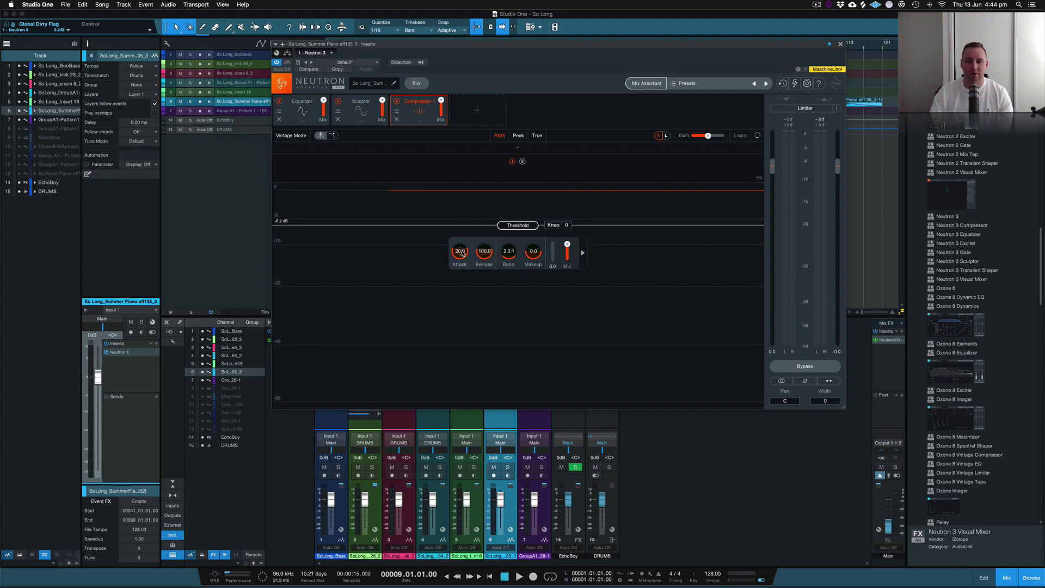
{"action": "mouse_move", "coordinate": [460, 251]}
{"action": "left_mouse_down"}
{"action": "mouse_move", "coordinate": [459, 299]}
{"action": "mouse_move", "coordinate": [463, 263]}
{"action": "left_mouse_up"}
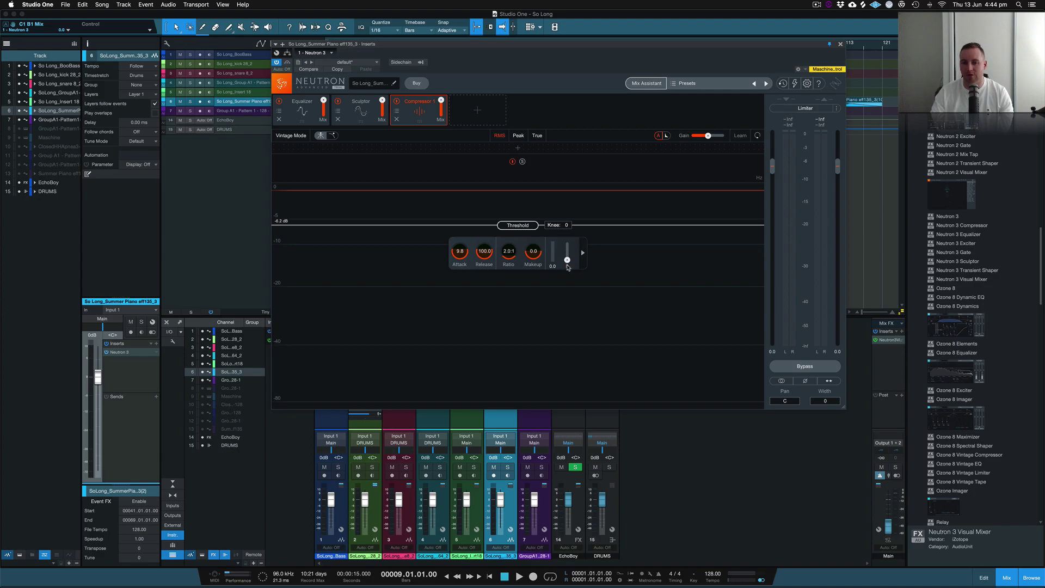
- Reveal the compressor's sidechain options and add an Exciter module after it
{"action": "left_click", "coordinate": [583, 252]}
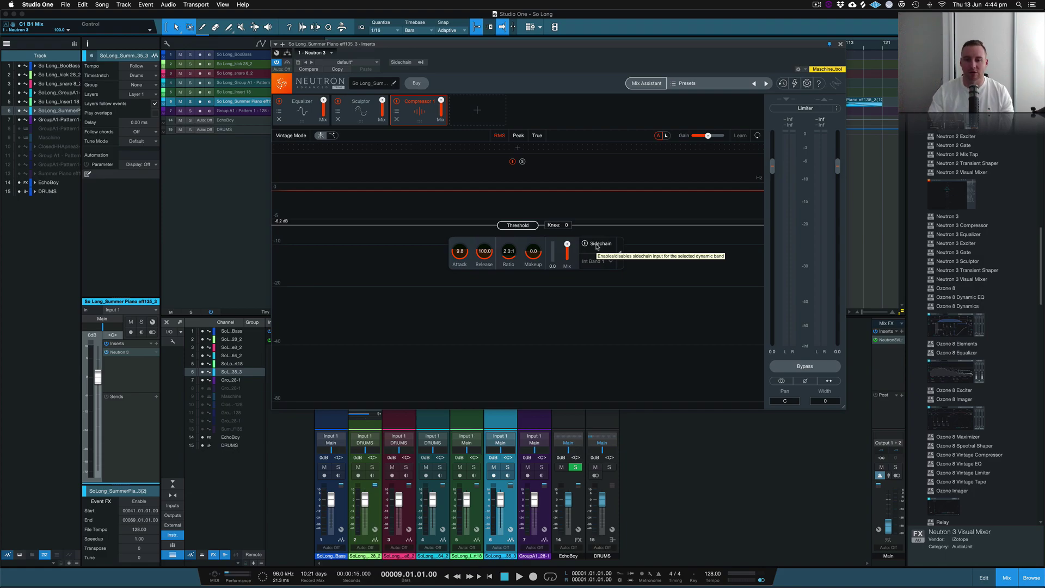
{"action": "left_click", "coordinate": [467, 108]}
{"action": "left_click", "coordinate": [467, 170]}
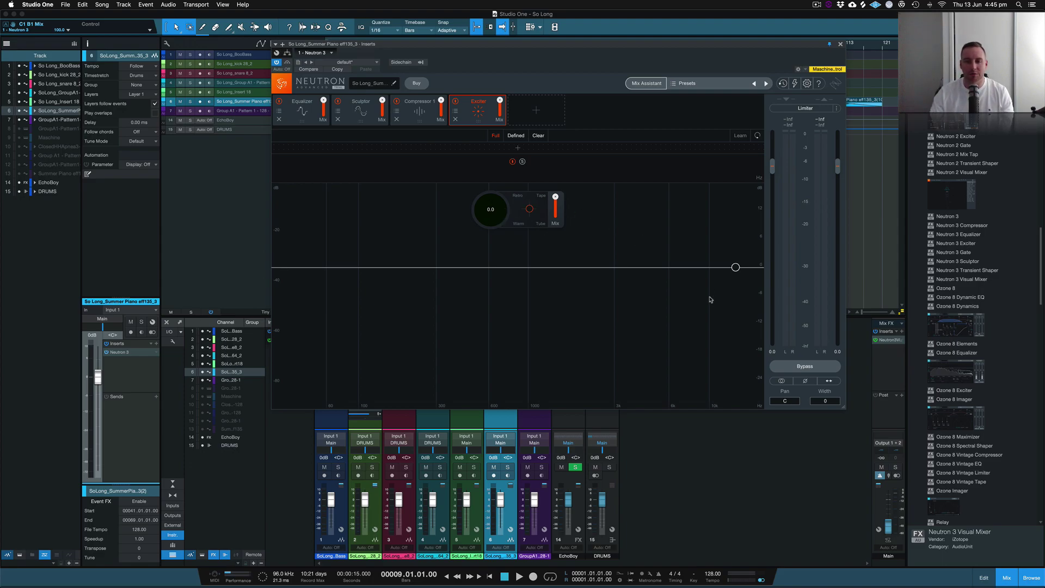
- Start playback and split the signal into three bands, including a crossover at 898 Hz
{"action": "key", "text": "space"}
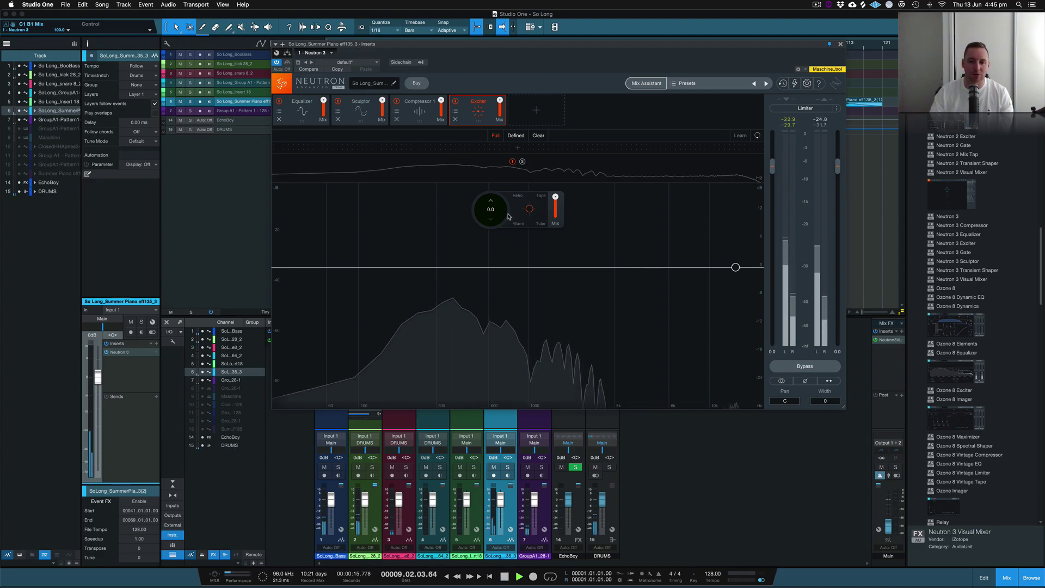
{"action": "left_click", "coordinate": [518, 147]}
{"action": "left_click", "coordinate": [424, 147]}
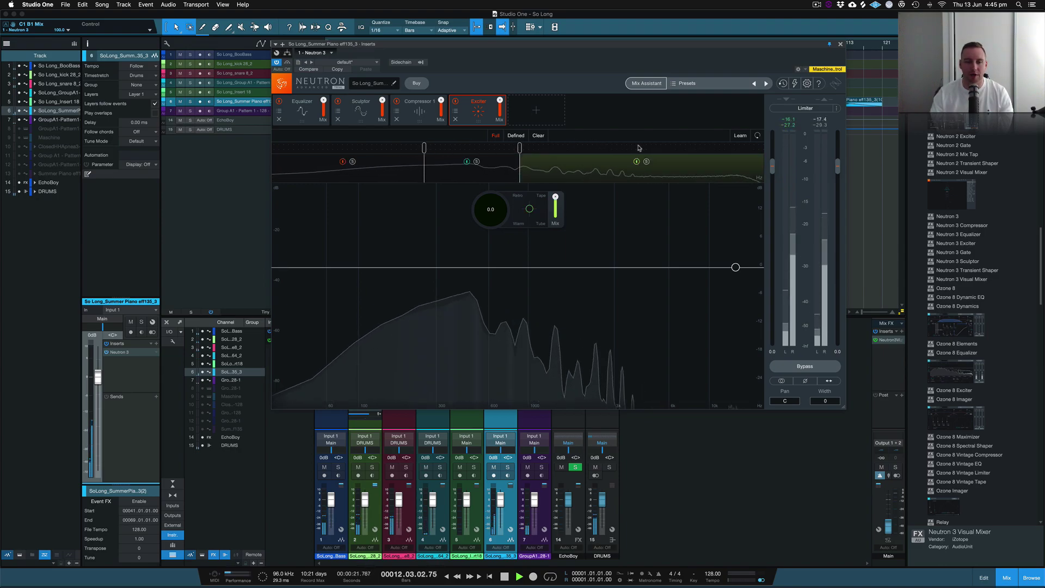
- Lower the compressor's detection high-pass filter to 20 Hz, toggle Vintage Mode, and stop playback
{"action": "left_click", "coordinate": [414, 113]}
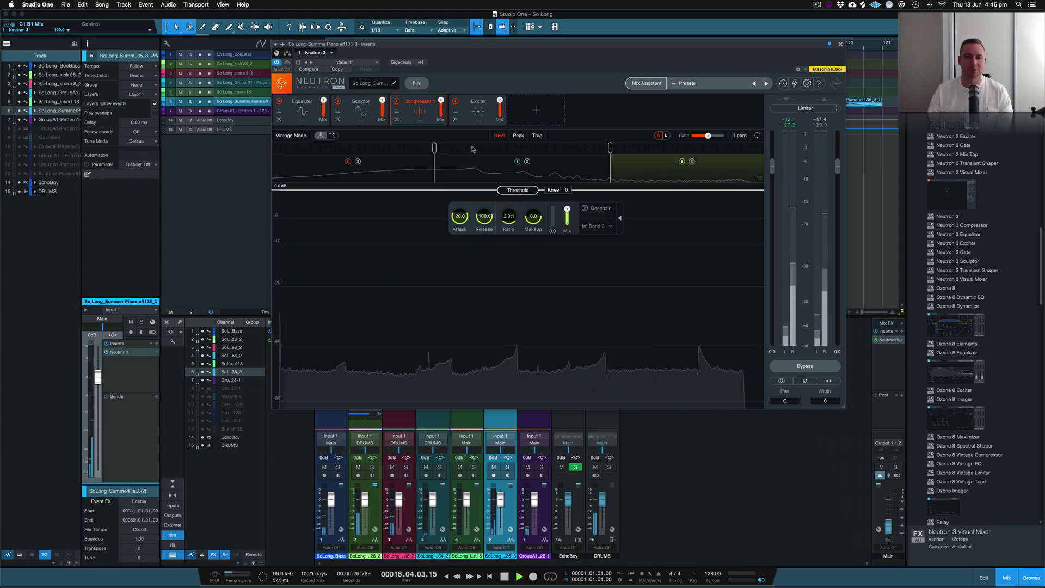
{"action": "left_click", "coordinate": [482, 116]}
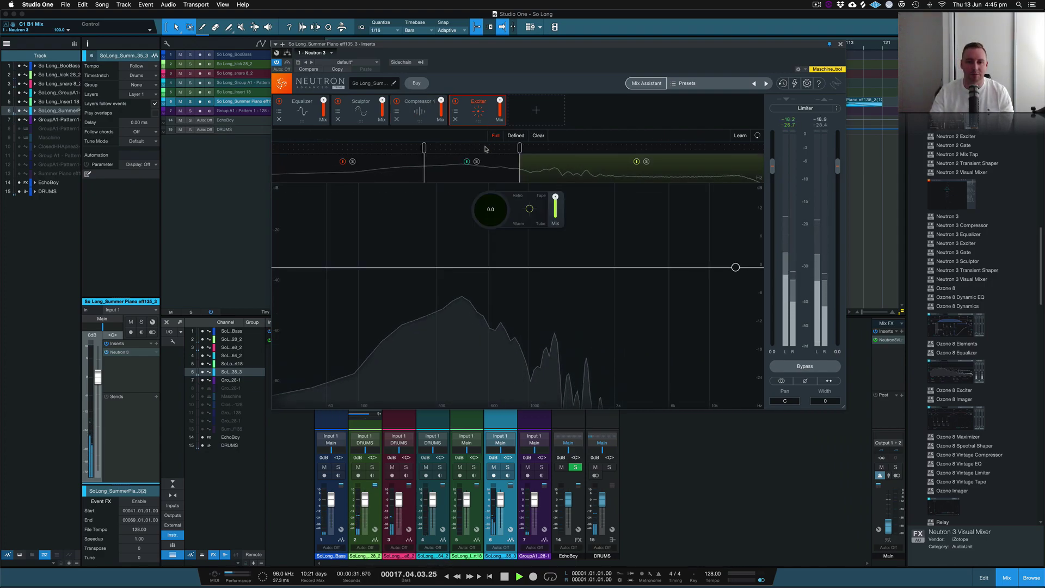
{"action": "left_click", "coordinate": [428, 112]}
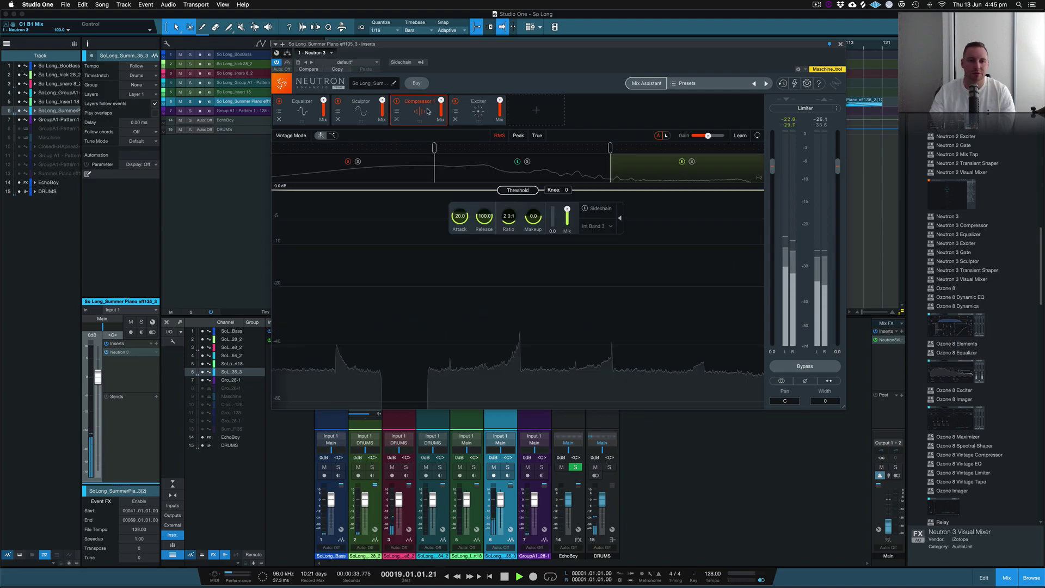
{"action": "left_click_drag", "start_coordinate": [313, 170], "coordinate": [374, 170]}
{"action": "left_click", "coordinate": [320, 136]}
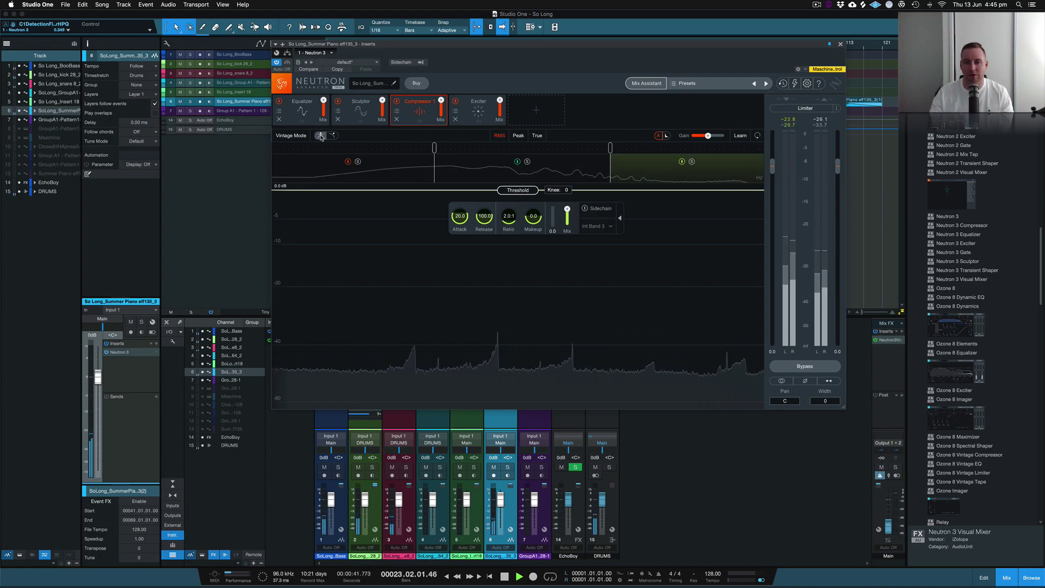
{"action": "key", "text": "space"}
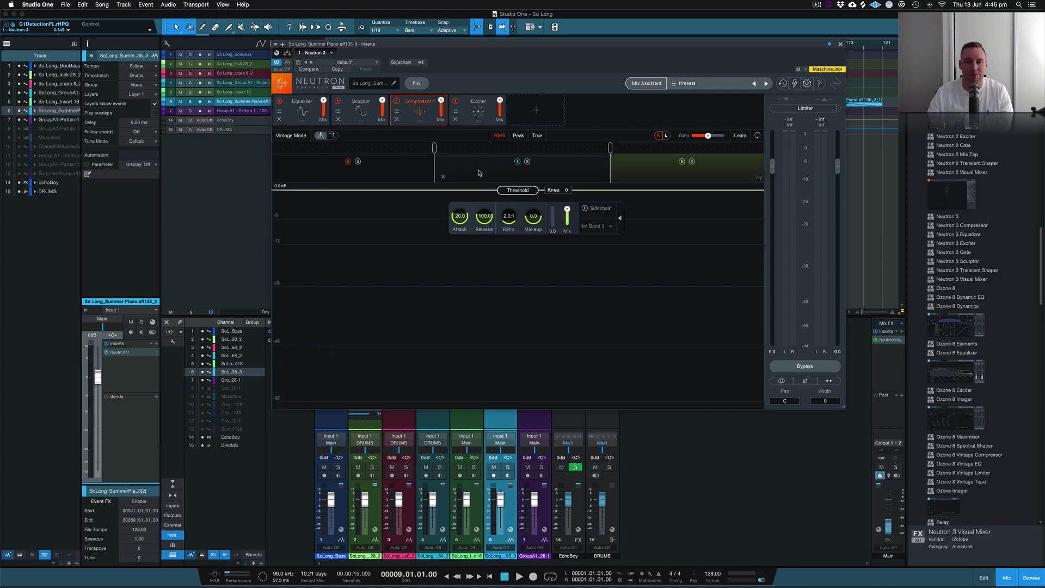
- Append a Gate module, then a Transient Shaper module, to the piano's Neutron chain
{"action": "left_click", "coordinate": [535, 111]}
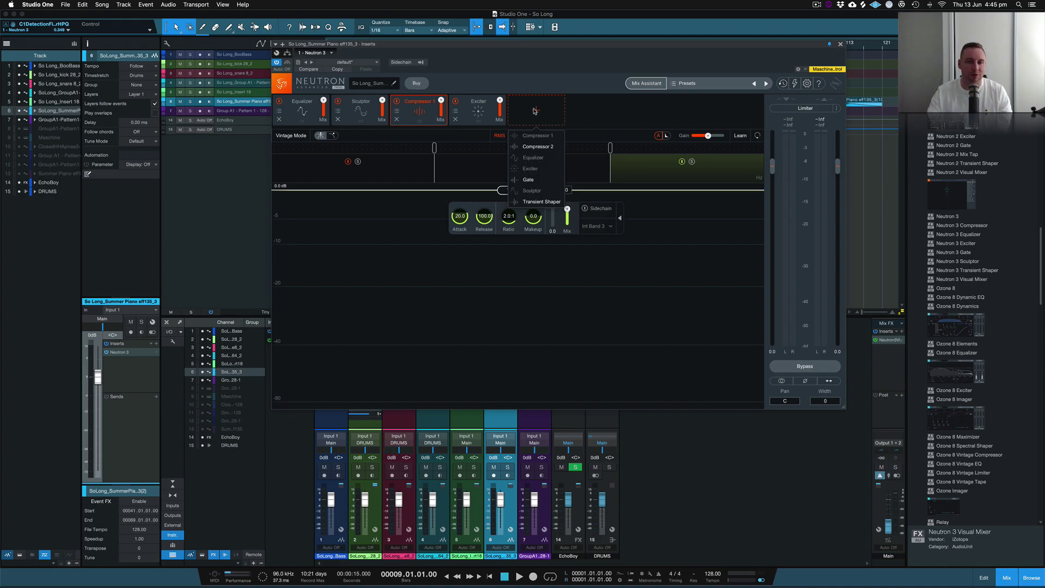
{"action": "left_click", "coordinate": [529, 179]}
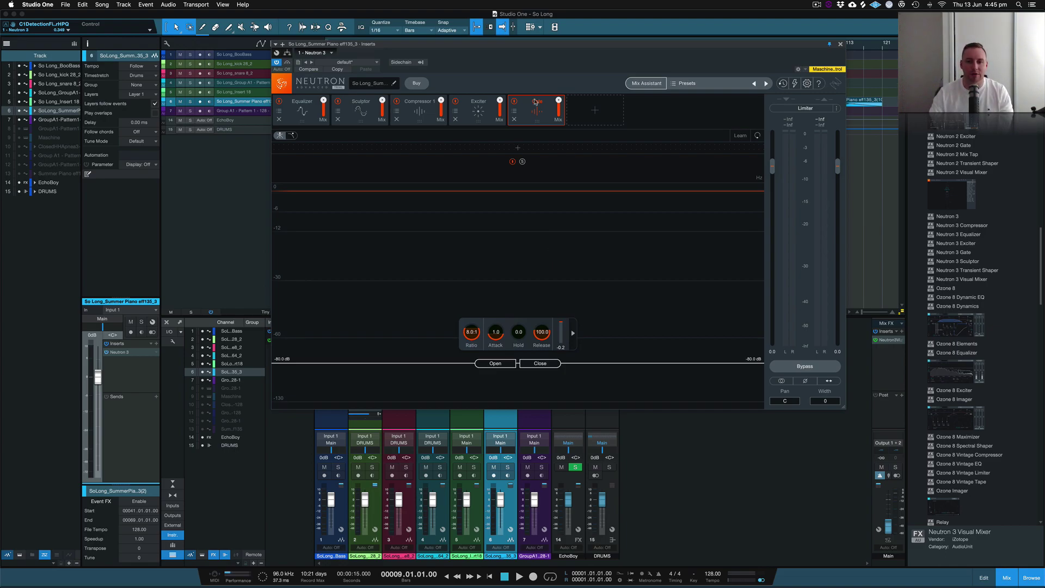
{"action": "left_click", "coordinate": [595, 111]}
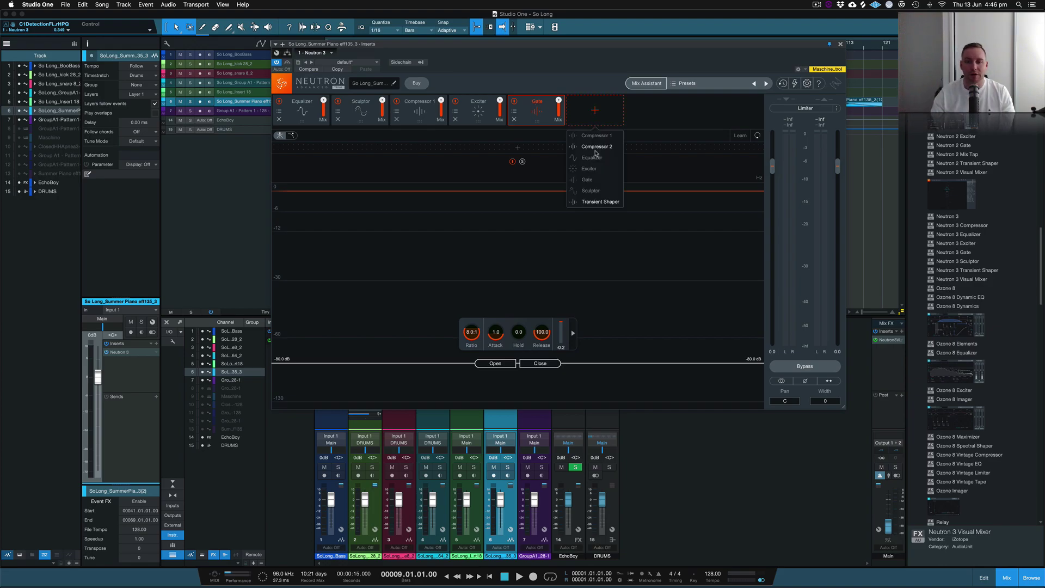
{"action": "left_click", "coordinate": [600, 202]}
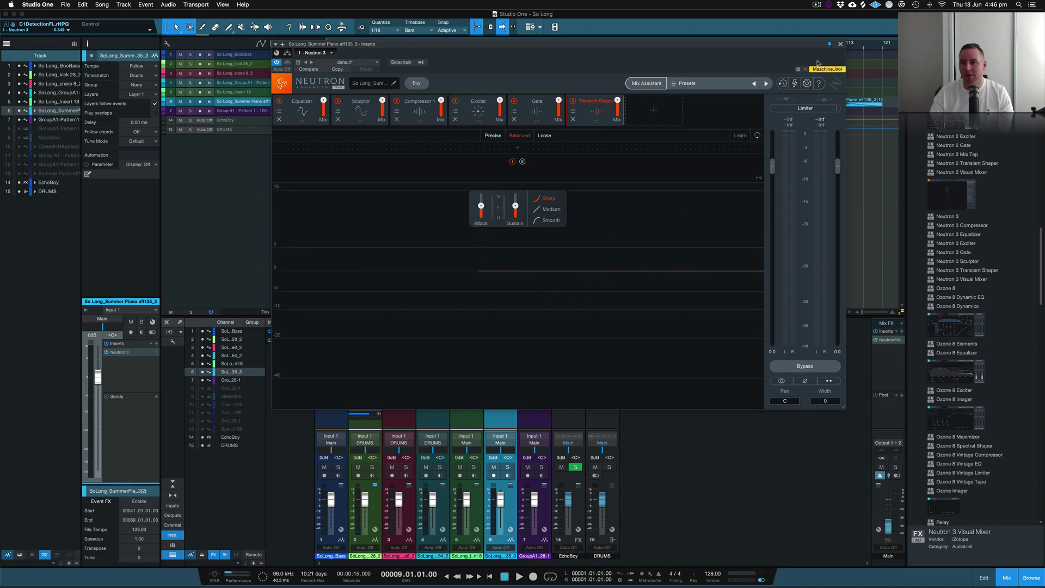
- Close the Neutron plug-in window and scroll the effects browser down to Relay
{"action": "left_click", "coordinate": [841, 44]}
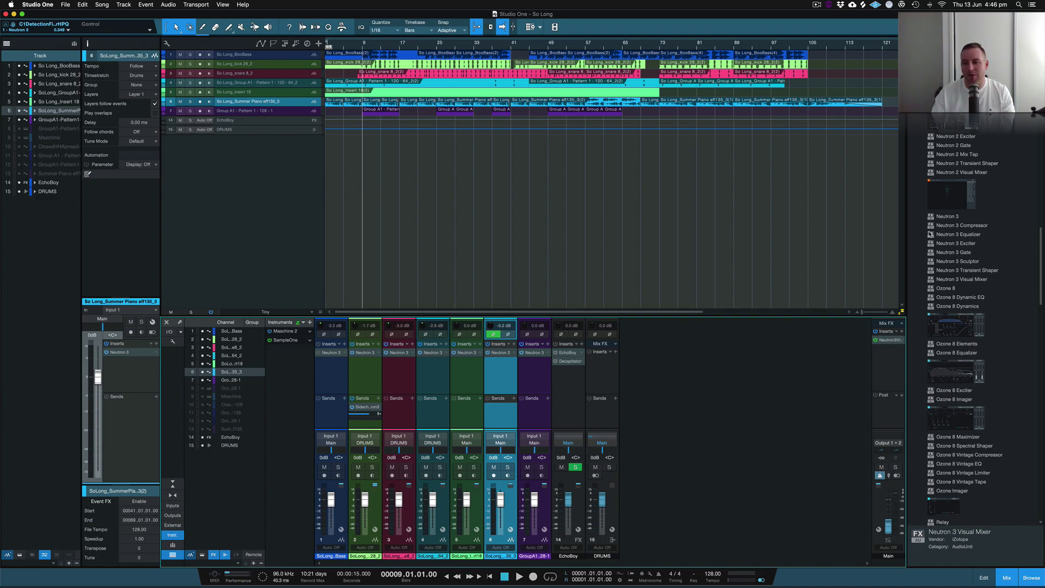
{"action": "scroll", "coordinate": [956, 353], "scroll_direction": "down", "scroll_amount": 5}
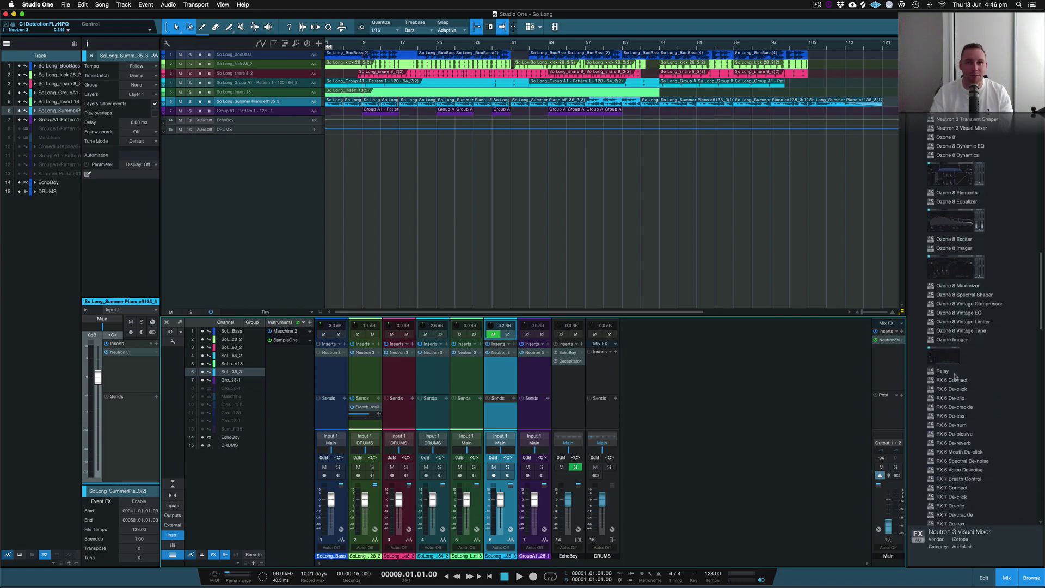
- Insert iZotope Relay on the So_Long_BooBass channel after Neutron 3, then close its window
{"action": "left_click_drag", "start_coordinate": [949, 374], "coordinate": [336, 371]}
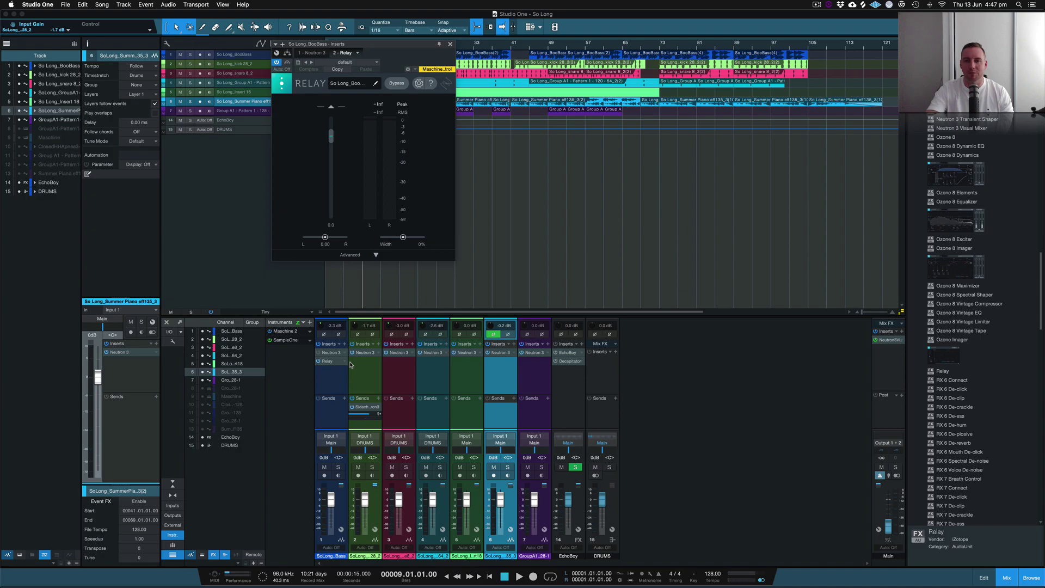
{"action": "left_click", "coordinate": [450, 44]}
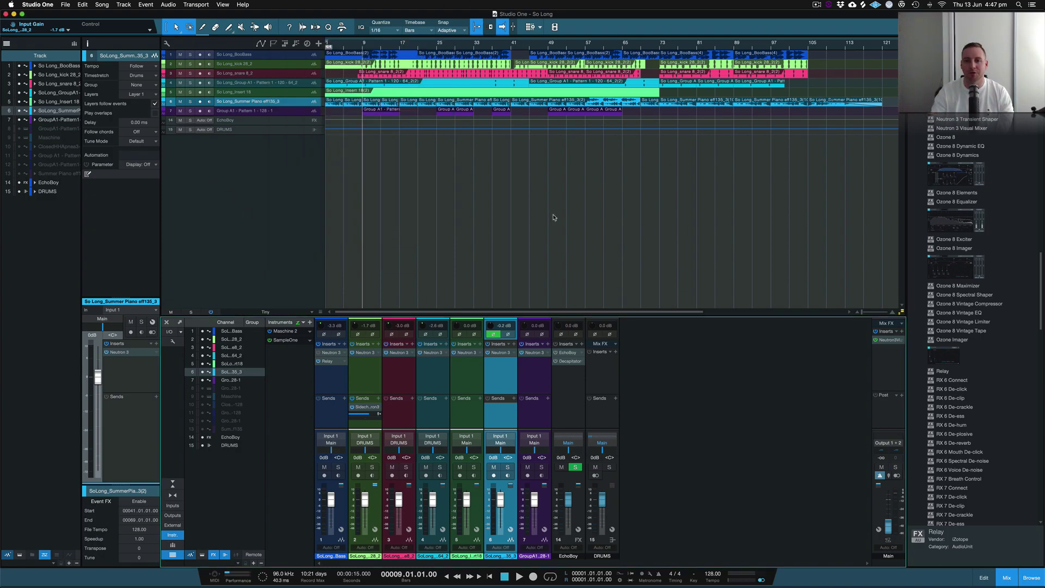